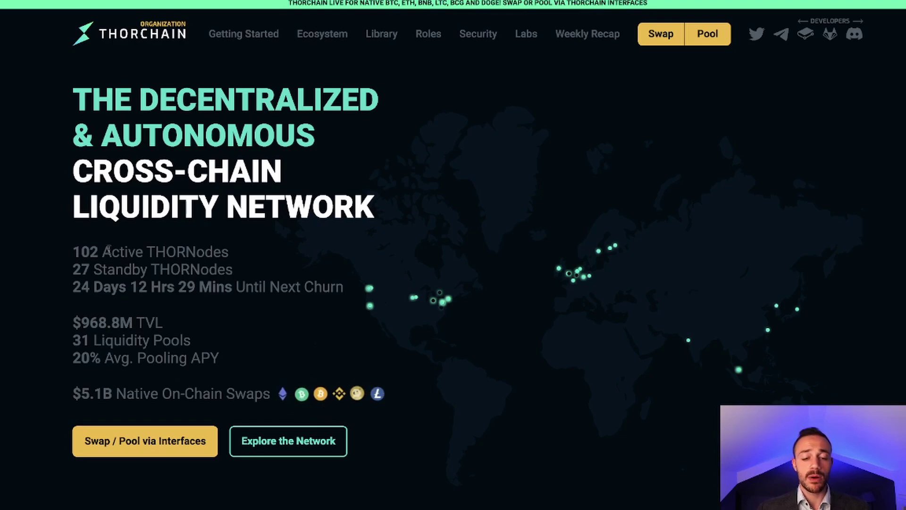
{"action": "scroll", "coordinate": [105, 232], "scroll_direction": "down", "scroll_amount": 10}
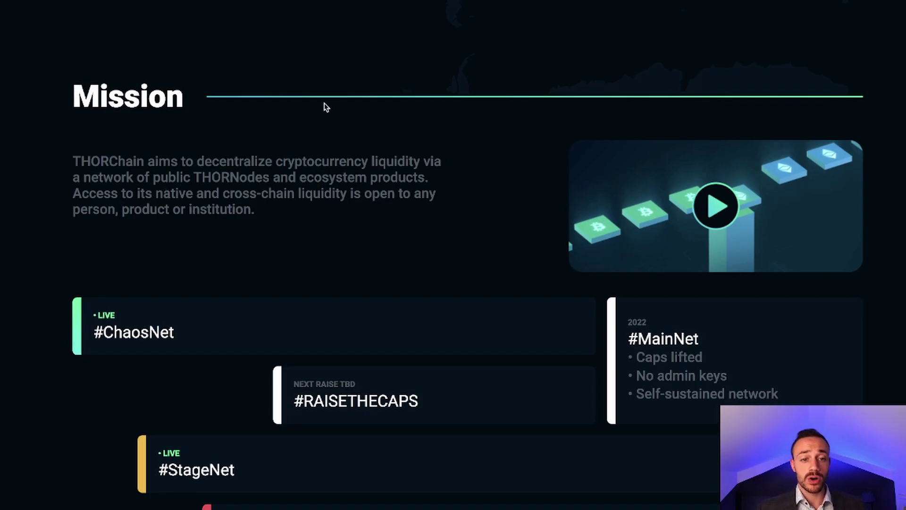
{"action": "scroll", "coordinate": [326, 107], "scroll_direction": "up", "scroll_amount": 10}
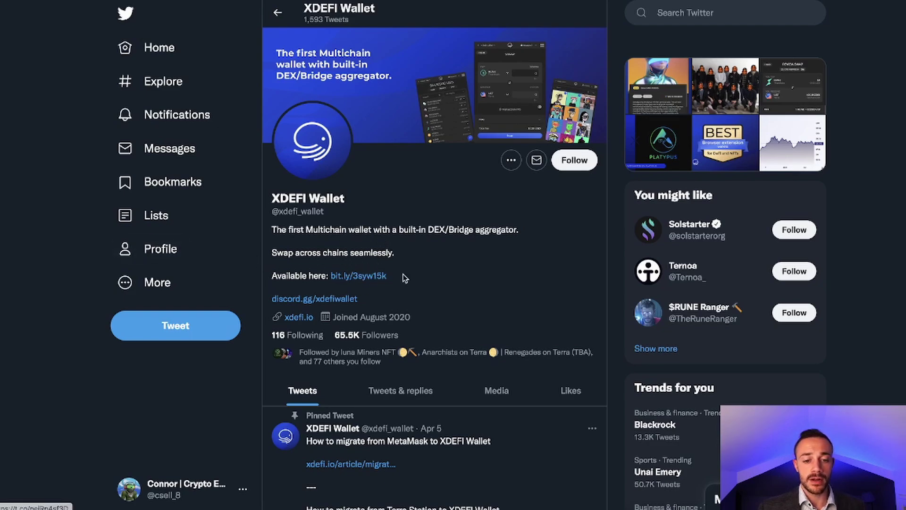
{"action": "left_click", "coordinate": [340, 278]}
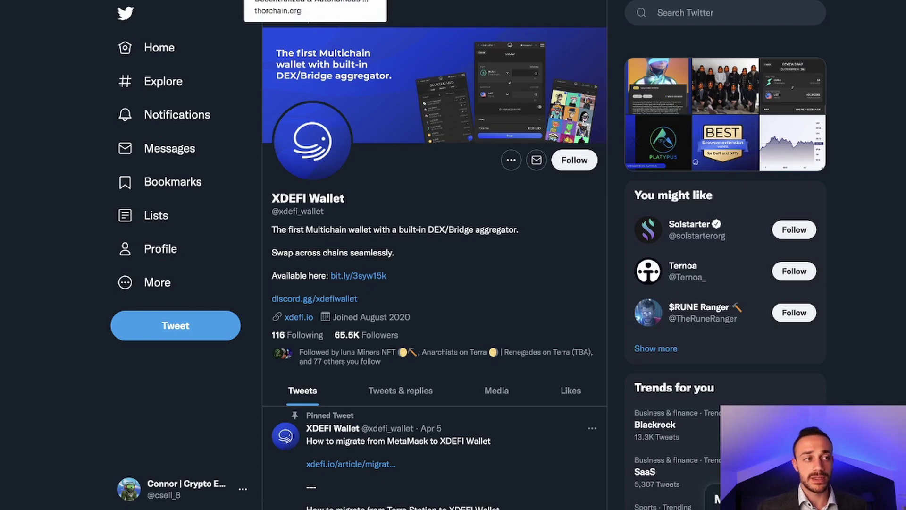
Step: Open the THORSwap web app in a new tab from thorchain.org's Swap/Pool Interfaces list
{"action": "key", "text": "Return"}
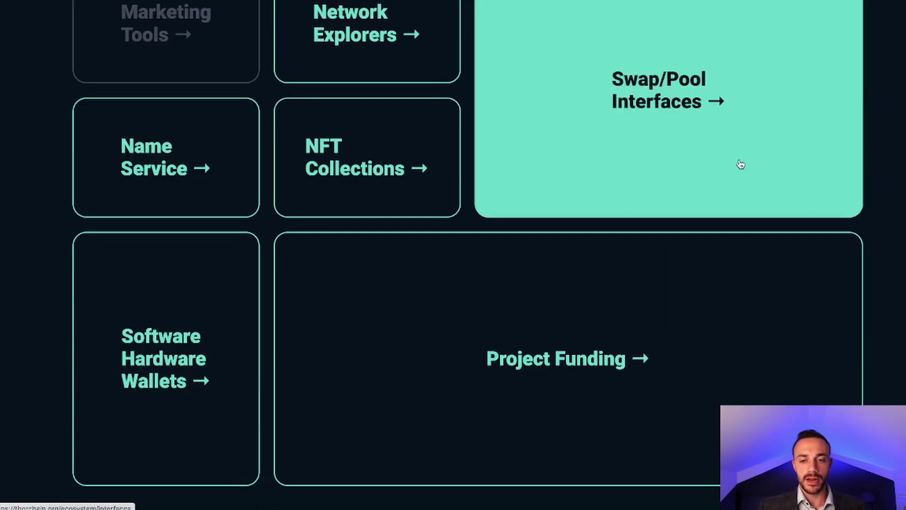
{"action": "left_click", "coordinate": [673, 144]}
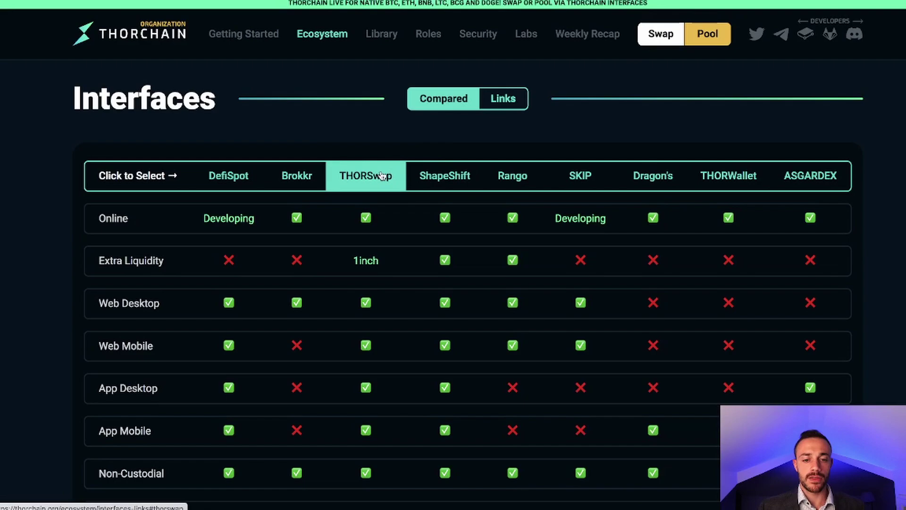
{"action": "left_click", "coordinate": [376, 176]}
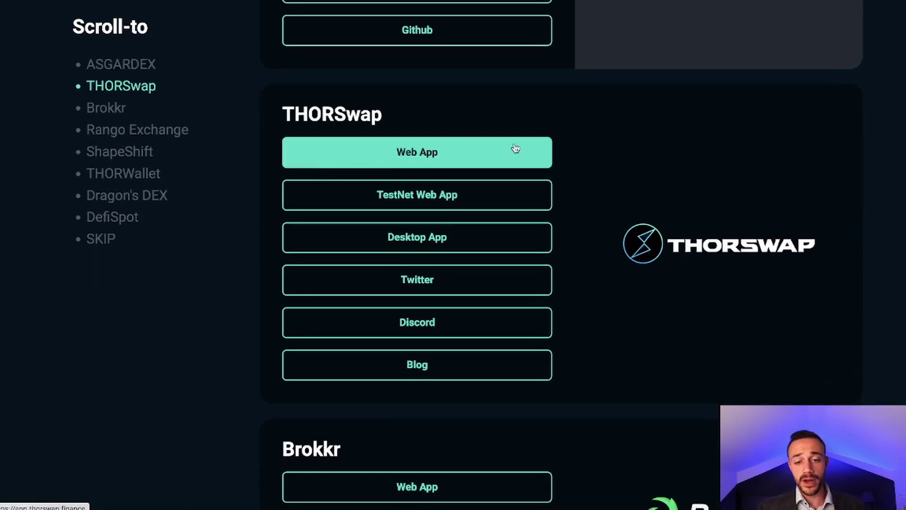
{"action": "right_click", "coordinate": [432, 157]}
{"action": "left_click", "coordinate": [487, 161]}
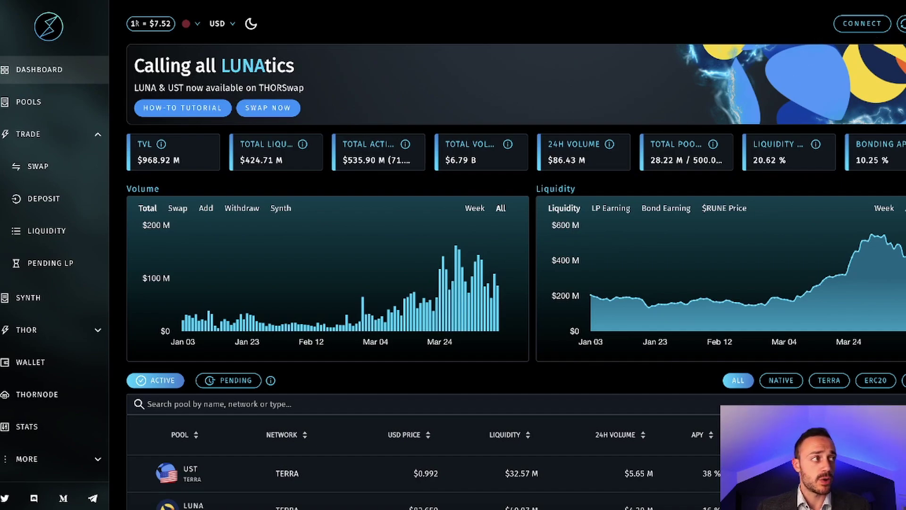
Step: Connect XDEFI Wallet on all chains and view its balances of 5 RUNE and 1 LUNA
{"action": "left_click", "coordinate": [836, 26]}
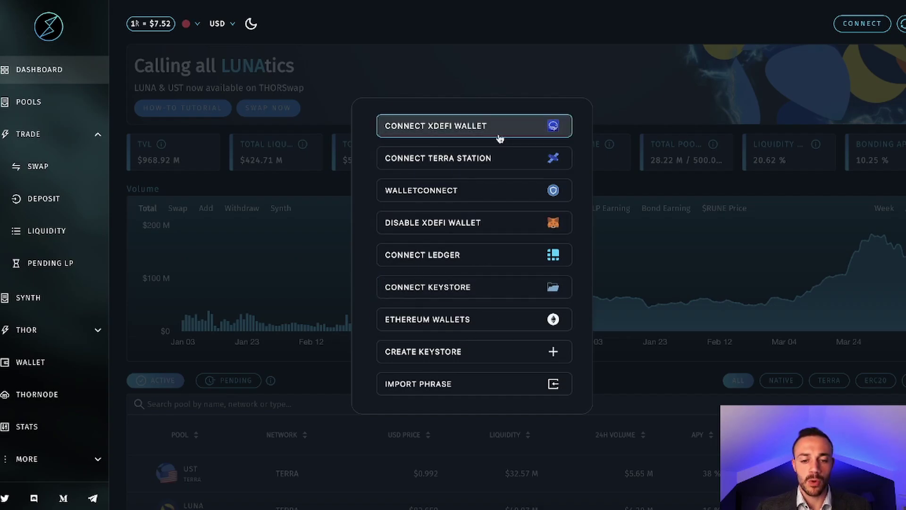
{"action": "left_click", "coordinate": [461, 128]}
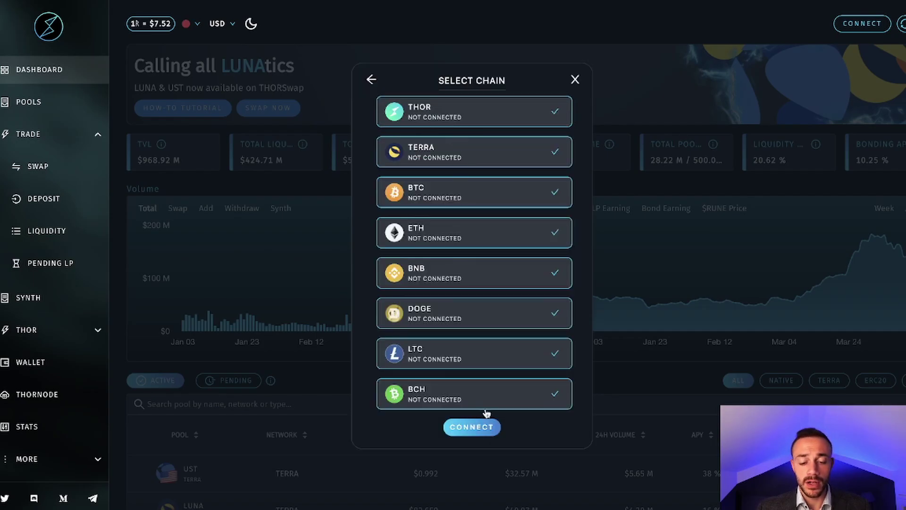
{"action": "left_click", "coordinate": [473, 426]}
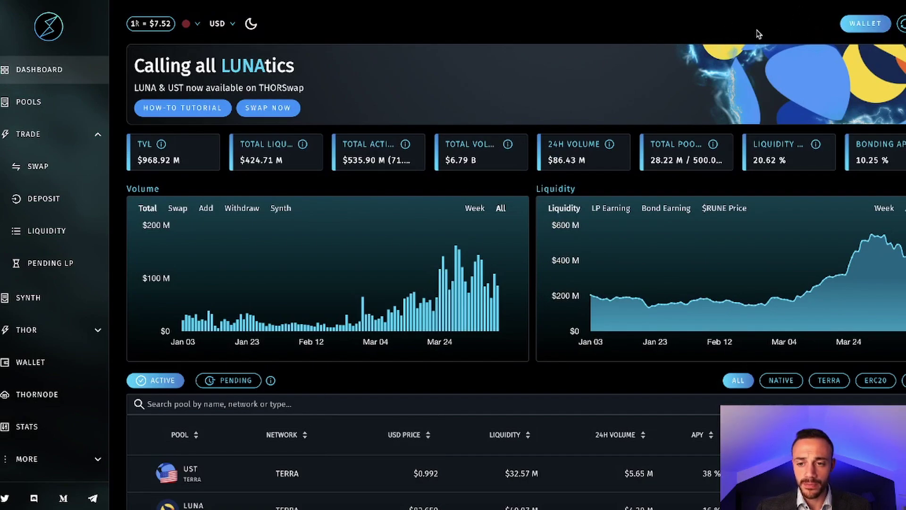
{"action": "left_click", "coordinate": [857, 25]}
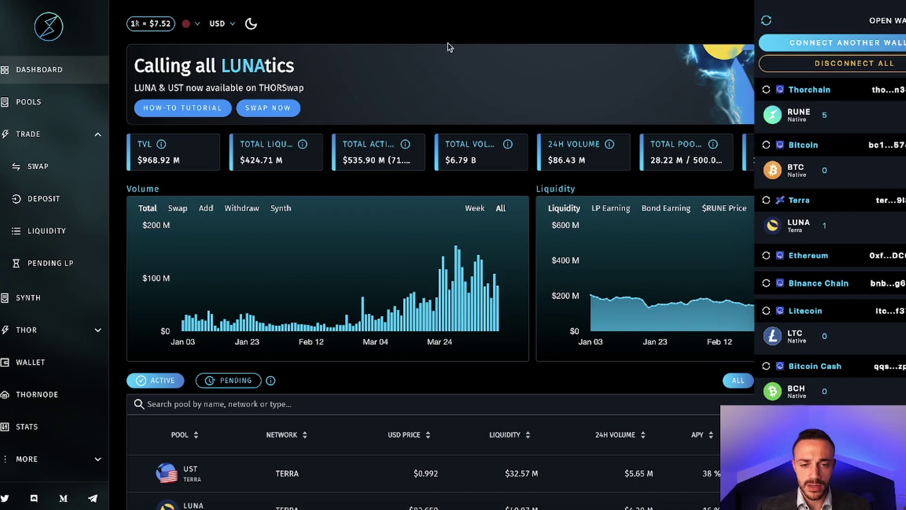
Step: Close the wallet panel and scroll the dashboard down to the active pools table with APYs
{"action": "left_click", "coordinate": [425, 25]}
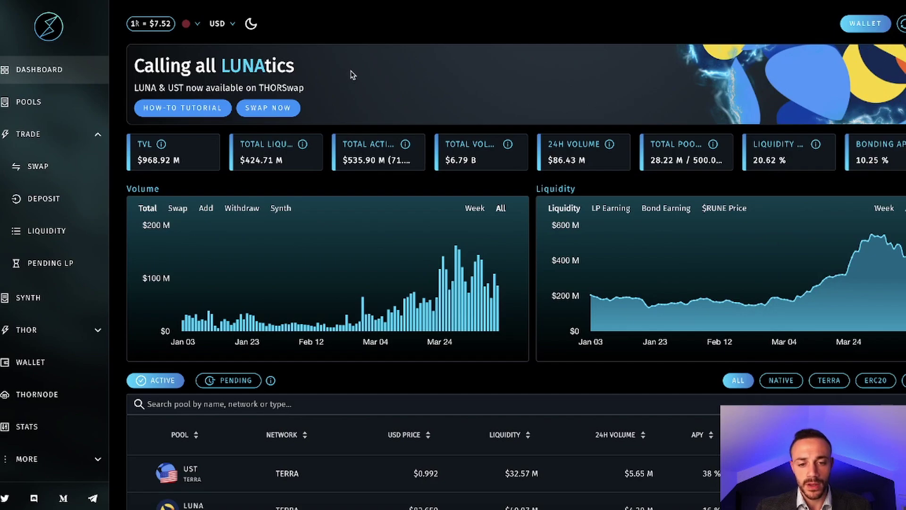
{"action": "scroll", "coordinate": [552, 36], "scroll_direction": "down", "scroll_amount": 1}
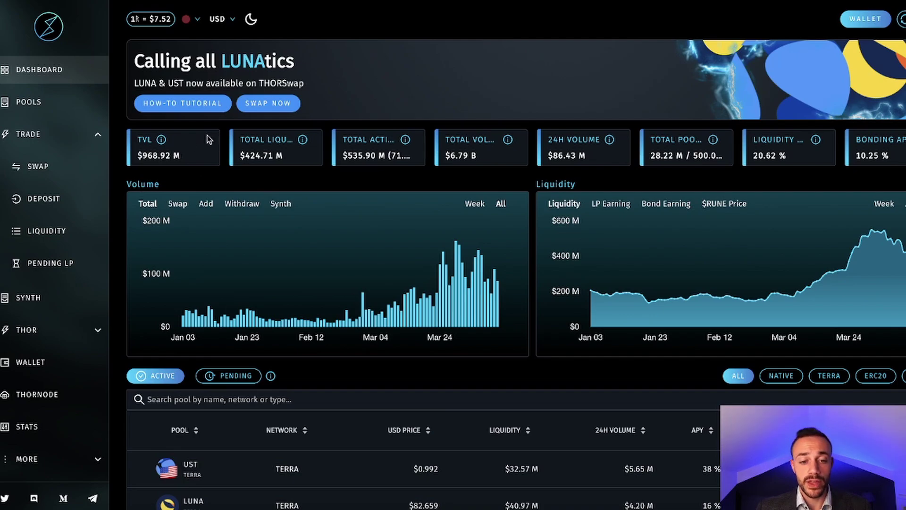
{"action": "scroll", "coordinate": [471, 142], "scroll_direction": "down", "scroll_amount": 1}
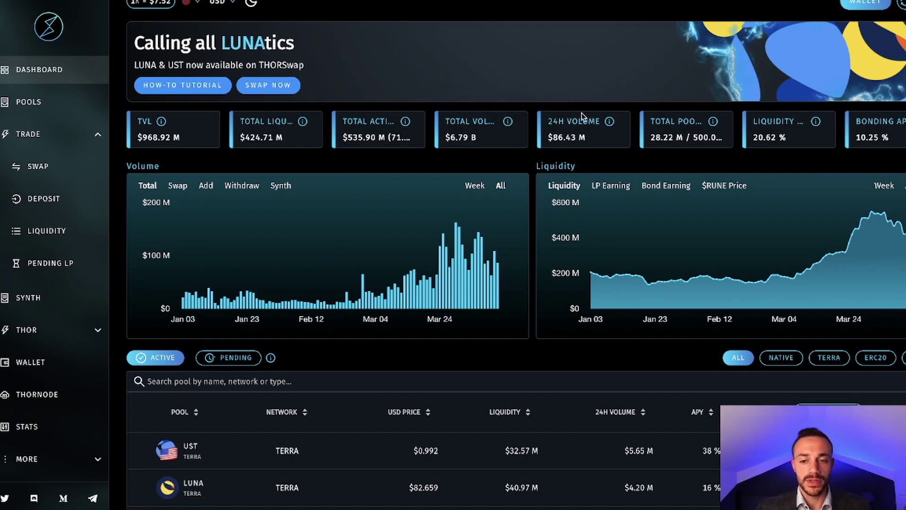
{"action": "scroll", "coordinate": [543, 109], "scroll_direction": "down", "scroll_amount": 3}
{"action": "scroll", "coordinate": [476, 164], "scroll_direction": "up", "scroll_amount": 3}
{"action": "scroll", "coordinate": [476, 163], "scroll_direction": "down", "scroll_amount": 2}
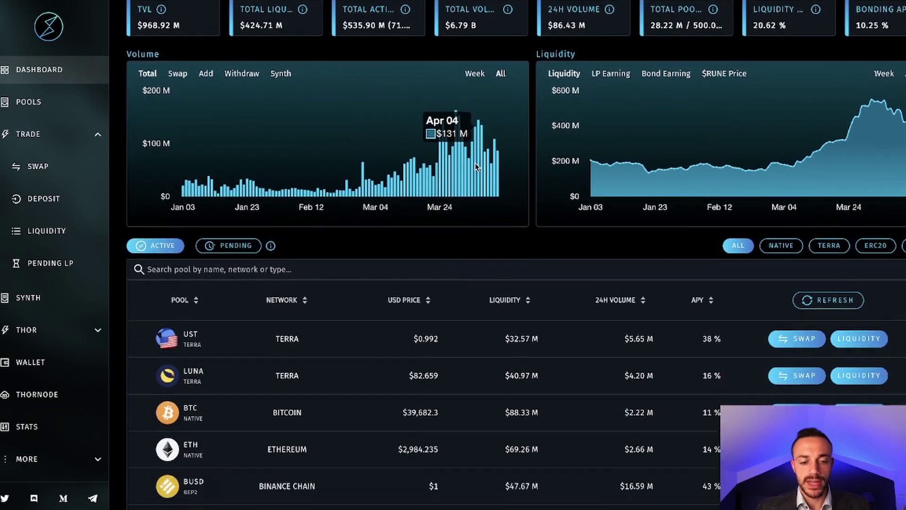
{"action": "scroll", "coordinate": [476, 166], "scroll_direction": "down", "scroll_amount": 4}
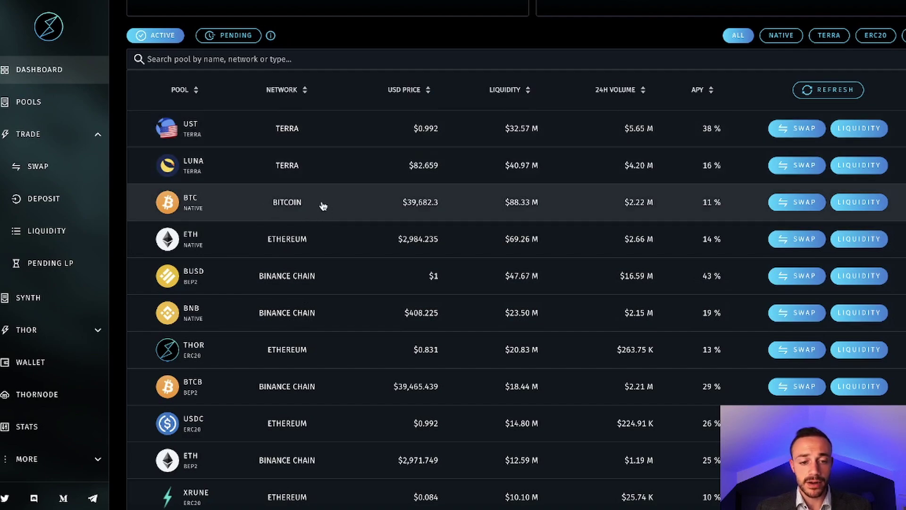
{"action": "scroll", "coordinate": [348, 202], "scroll_direction": "down", "scroll_amount": 1}
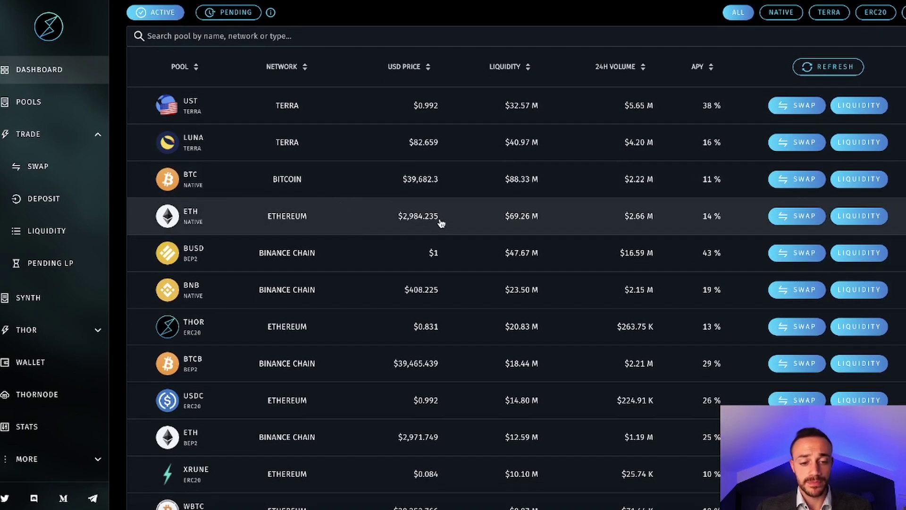
{"action": "scroll", "coordinate": [363, 225], "scroll_direction": "down", "scroll_amount": 4}
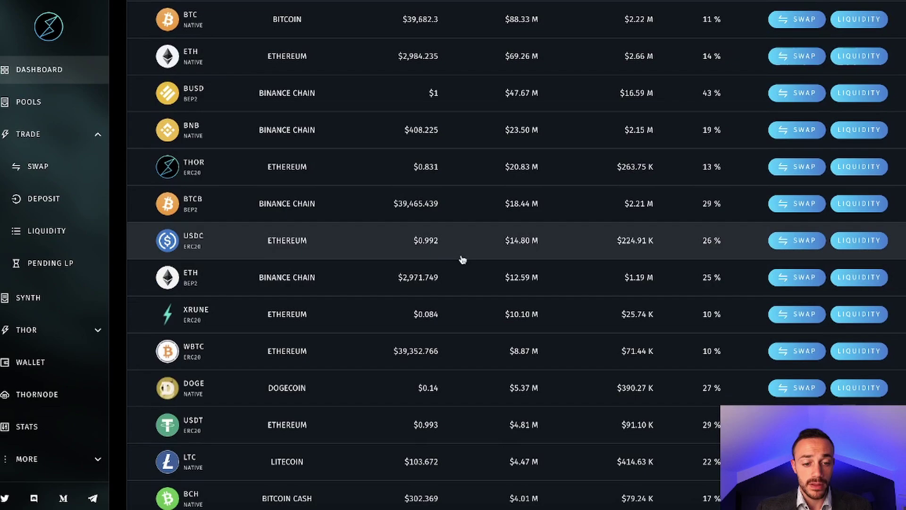
{"action": "scroll", "coordinate": [454, 269], "scroll_direction": "down", "scroll_amount": 4}
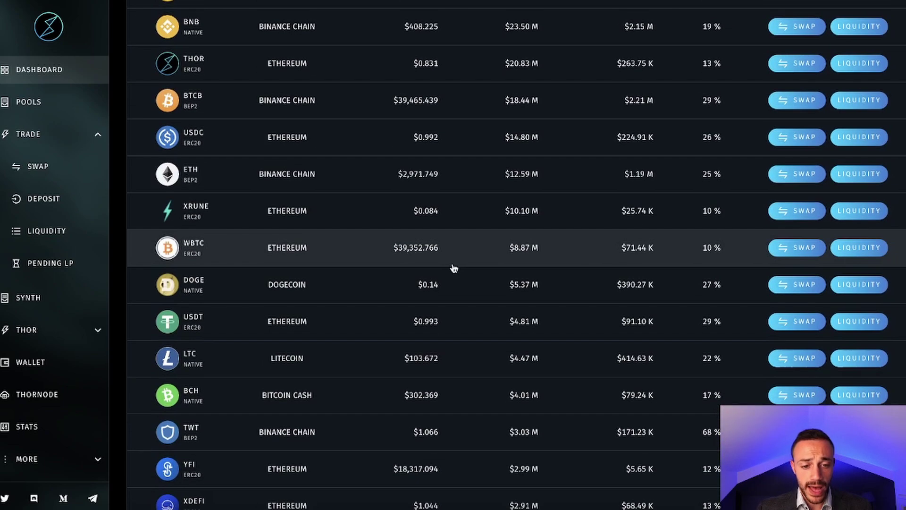
{"action": "scroll", "coordinate": [451, 267], "scroll_direction": "down", "scroll_amount": 1}
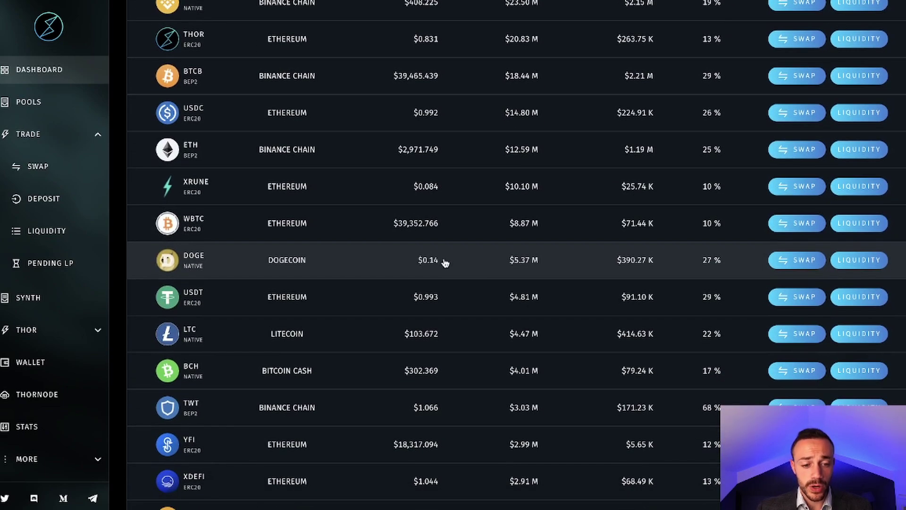
{"action": "scroll", "coordinate": [665, 229], "scroll_direction": "down", "scroll_amount": 1}
{"action": "scroll", "coordinate": [666, 228], "scroll_direction": "up", "scroll_amount": 10}
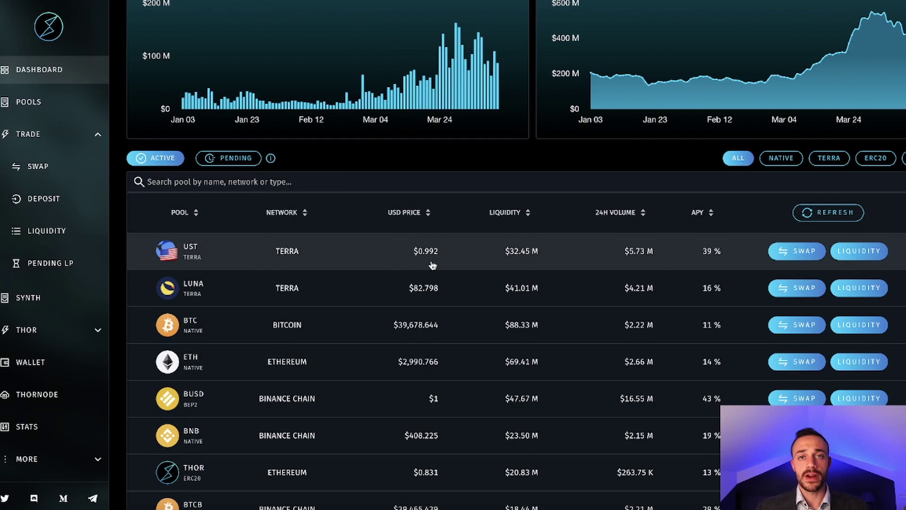
{"action": "scroll", "coordinate": [561, 316], "scroll_direction": "down", "scroll_amount": 8}
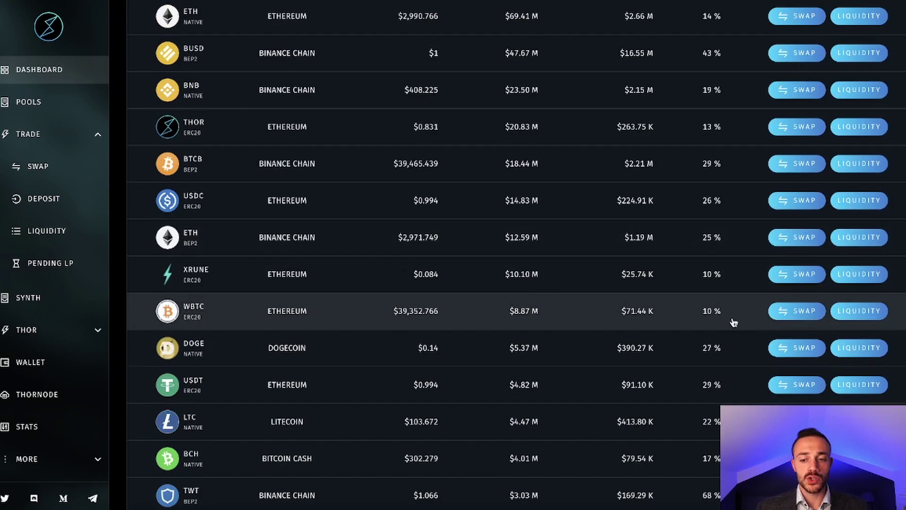
{"action": "scroll", "coordinate": [779, 264], "scroll_direction": "up", "scroll_amount": 7}
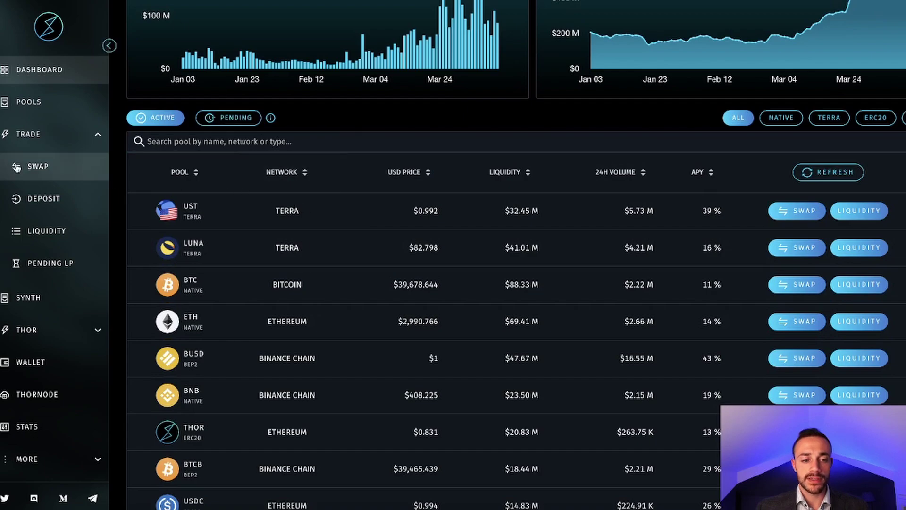
Step: On the swap page, set RUNE as the asset to send
{"action": "left_click", "coordinate": [37, 169]}
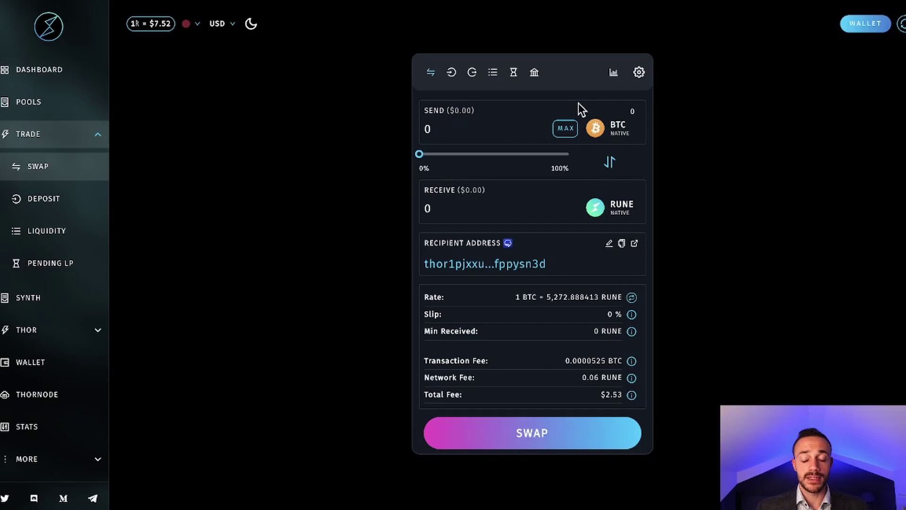
{"action": "left_click", "coordinate": [619, 134]}
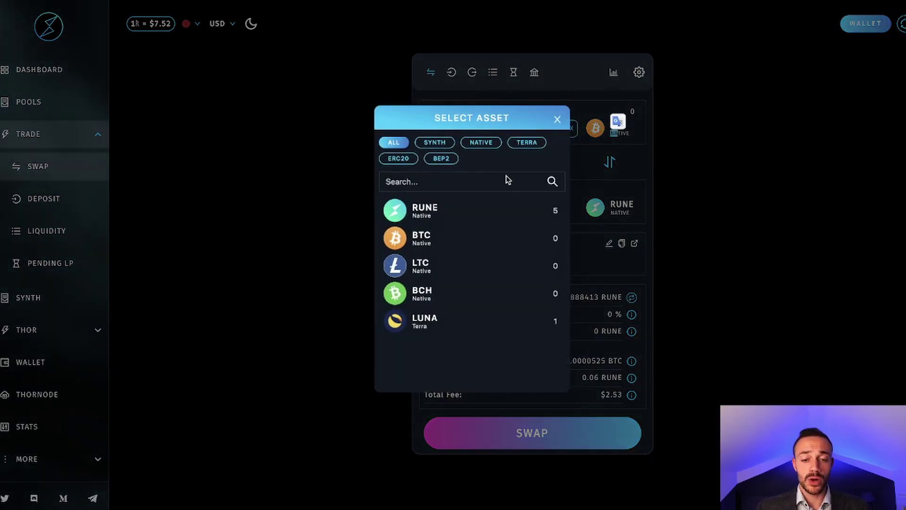
{"action": "left_click", "coordinate": [463, 207]}
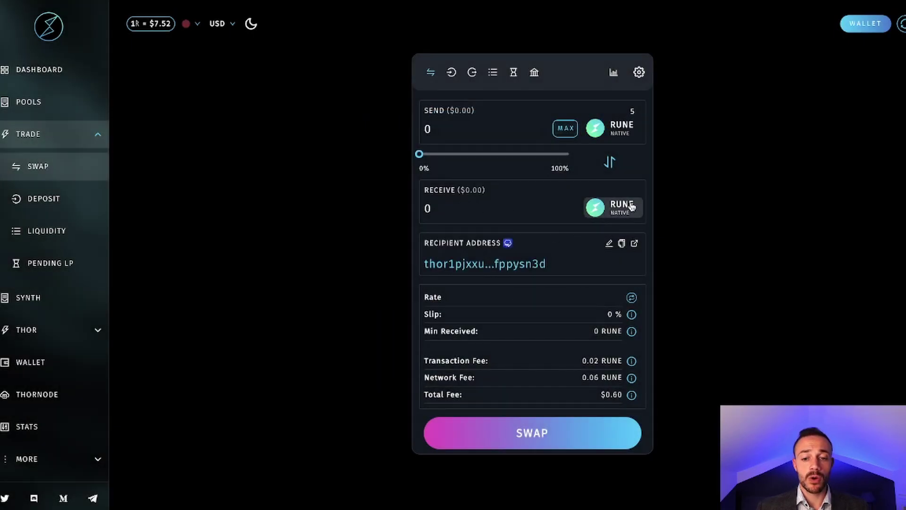
Step: Search 'lu' in the receive asset list and choose LUNA on Terra
{"action": "left_click", "coordinate": [630, 206]}
{"action": "left_click", "coordinate": [481, 142]}
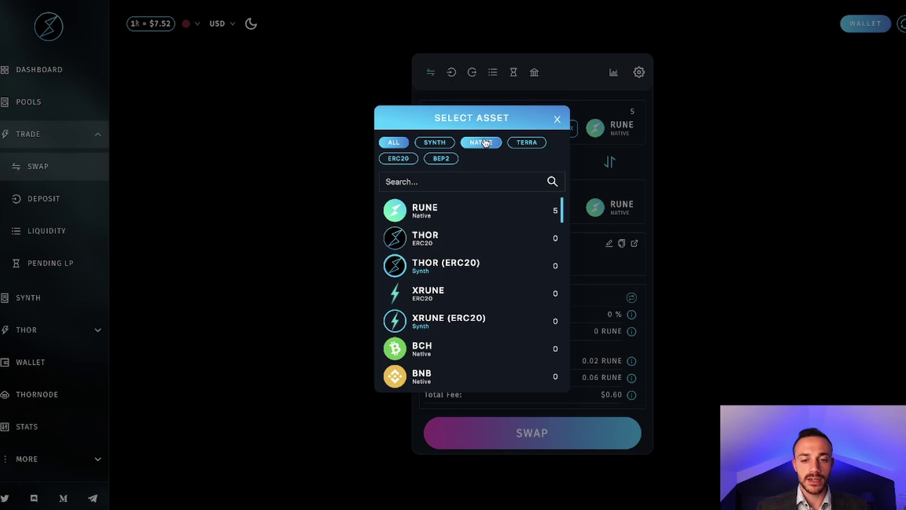
{"action": "left_click", "coordinate": [393, 143]}
{"action": "left_click", "coordinate": [402, 182]}
{"action": "type", "text": "lun"}
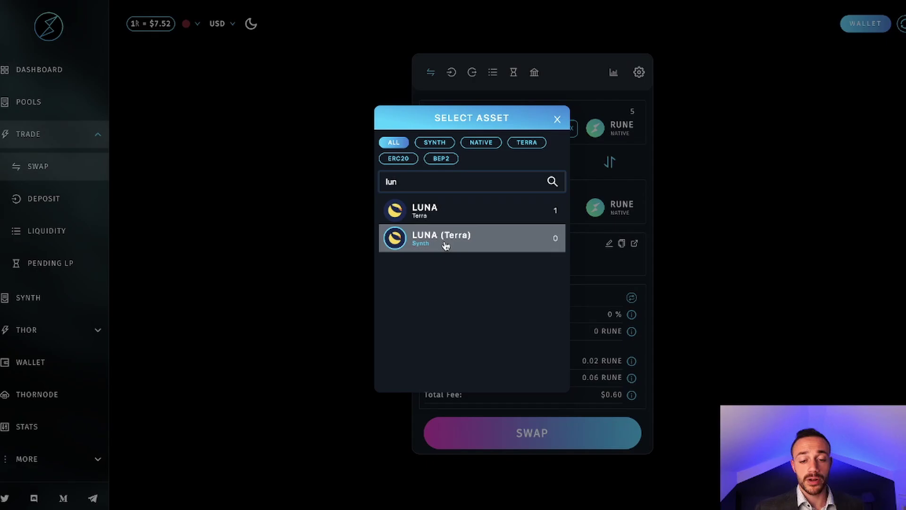
{"action": "left_click", "coordinate": [513, 203]}
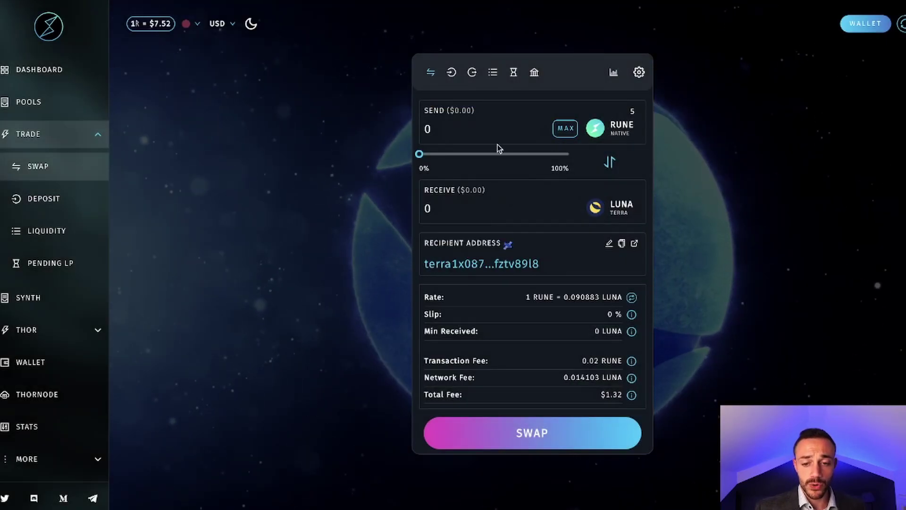
Step: Enter 2 RUNE to send and bring up the summary for about 0.165845 LUNA
{"action": "left_click", "coordinate": [430, 128]}
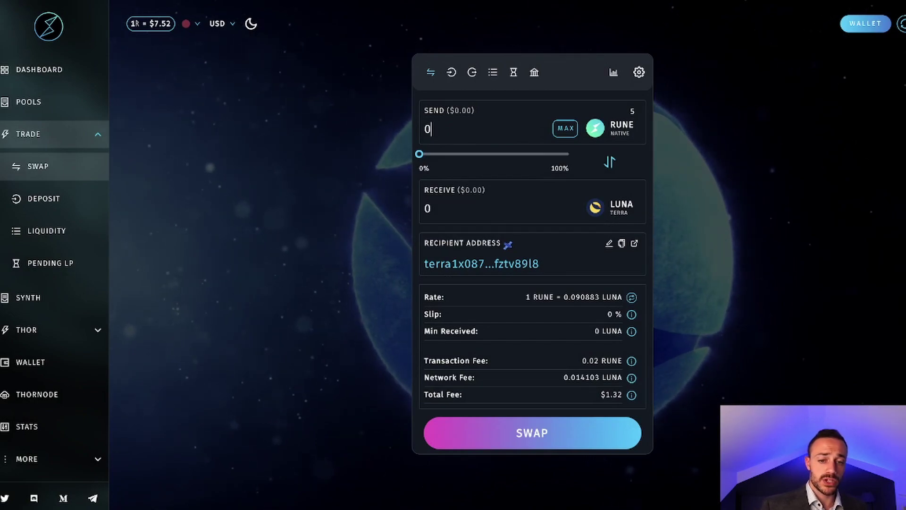
{"action": "type", "text": "2"}
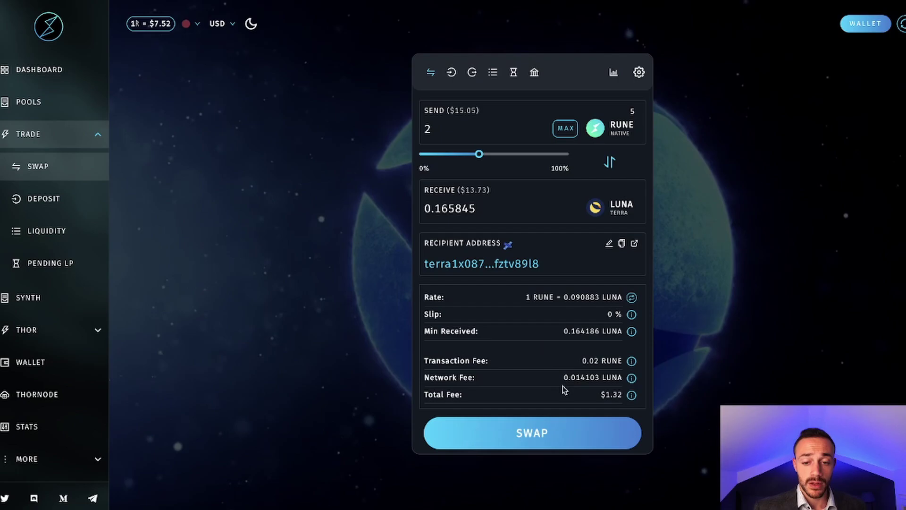
{"action": "left_click", "coordinate": [534, 430]}
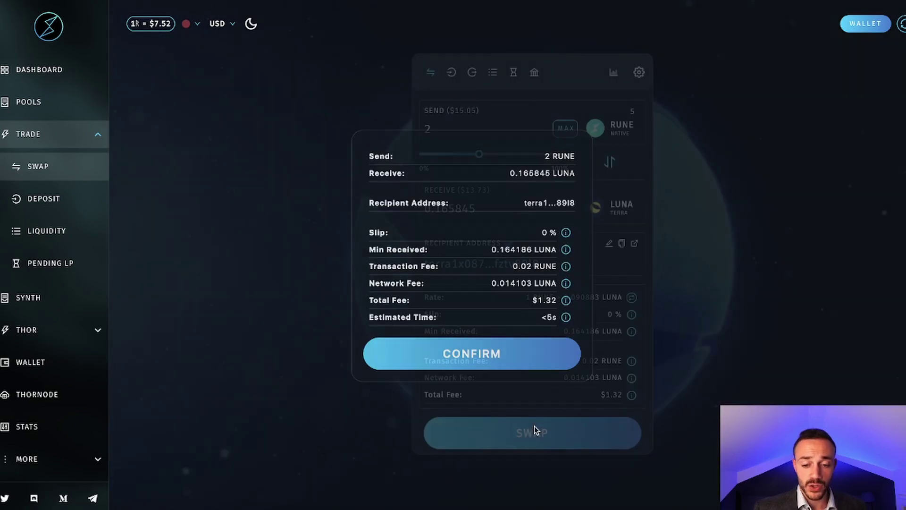
{"action": "left_click", "coordinate": [536, 430]}
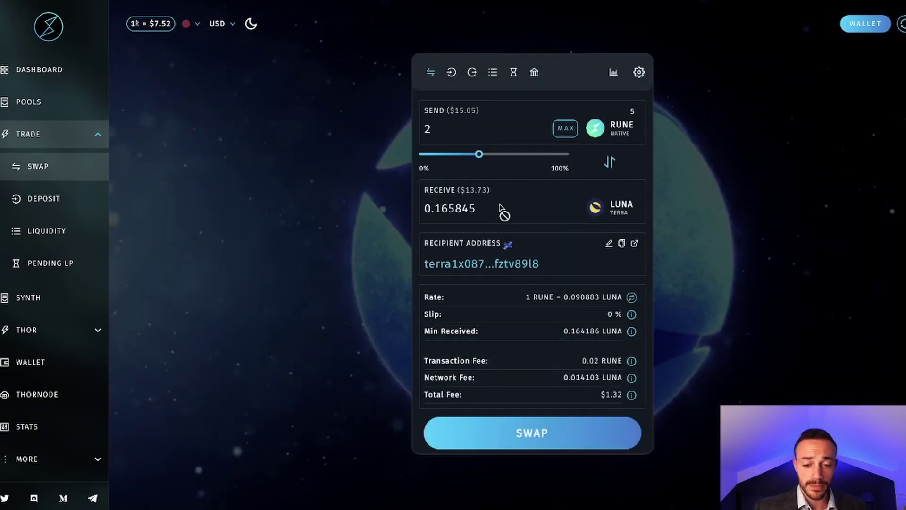
{"action": "left_click", "coordinate": [533, 433]}
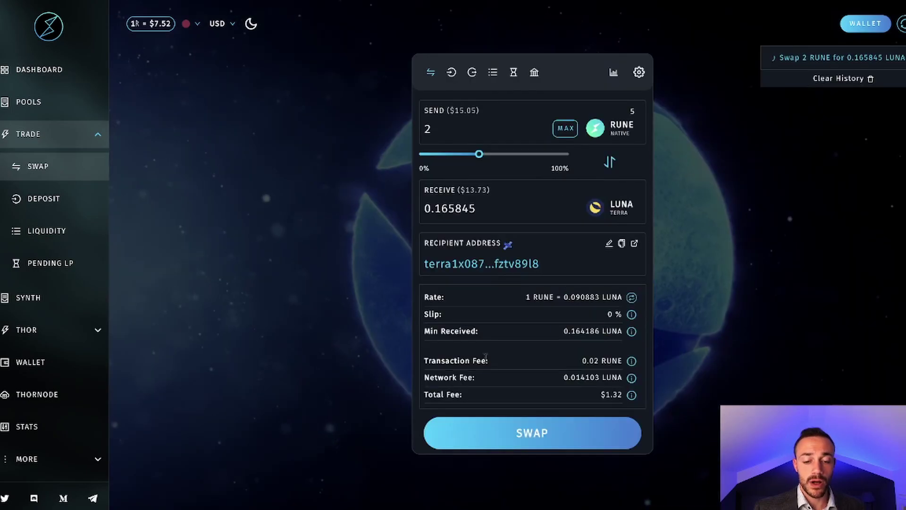
Step: Confirm the 2 RUNE to LUNA swap and sign it in XDEFI with the wallet password
{"action": "left_click", "coordinate": [482, 361]}
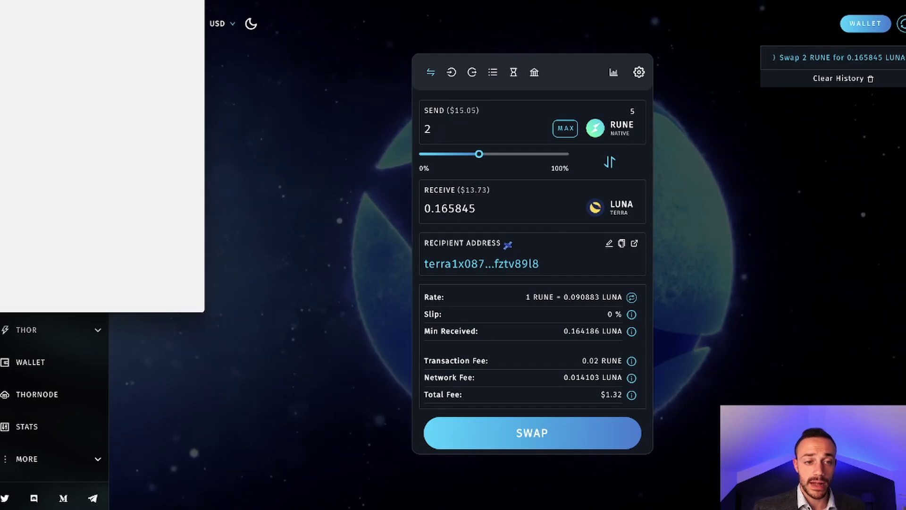
{"action": "left_click_drag", "start_coordinate": [138, 2], "coordinate": [495, 25]}
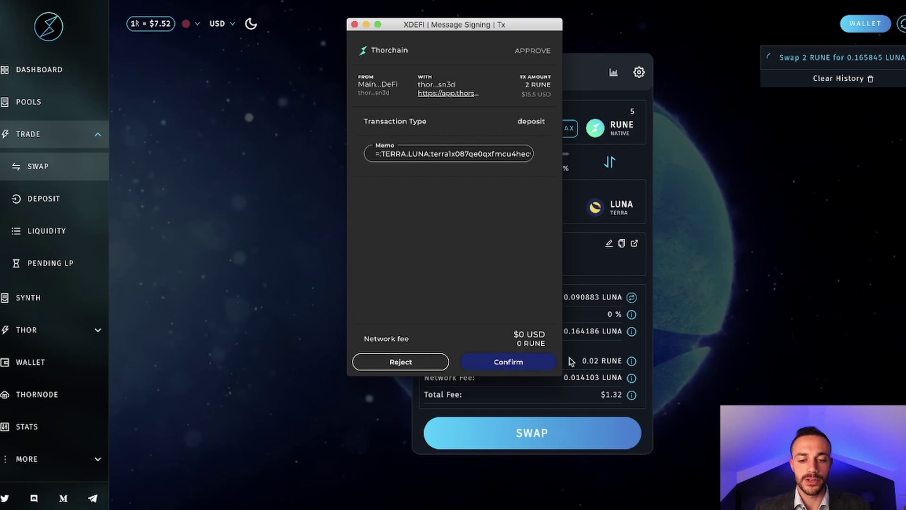
{"action": "left_click", "coordinate": [505, 362]}
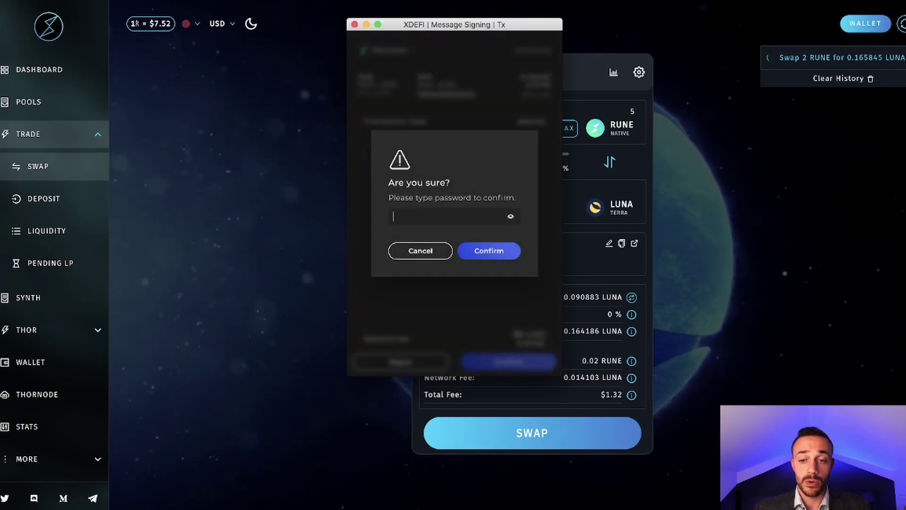
{"action": "key", "text": "super+v"}
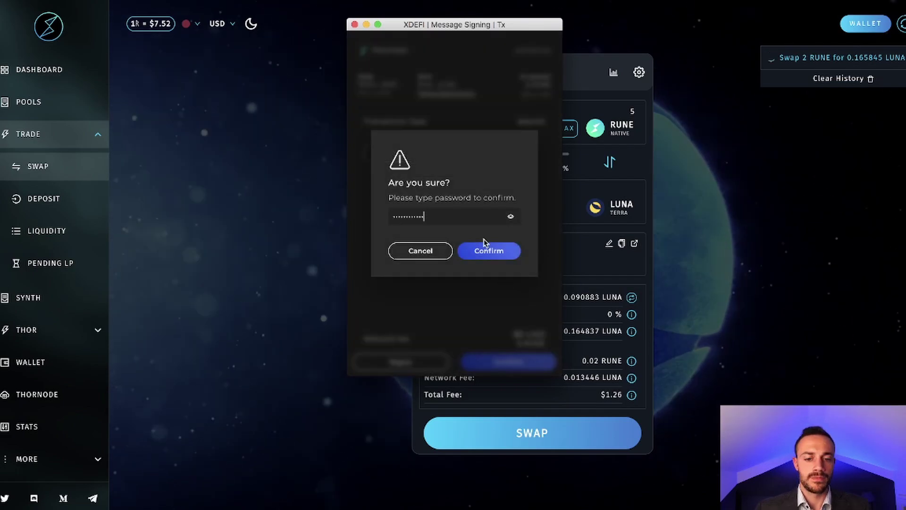
{"action": "left_click", "coordinate": [487, 246]}
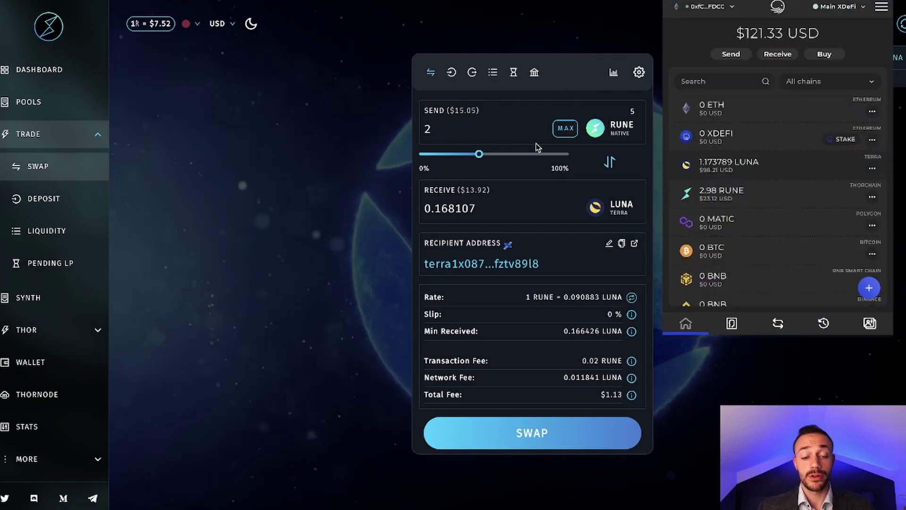
Step: Dismiss the XDEFI balances overview to return to the THORSwap pools table
{"action": "left_click", "coordinate": [357, 194]}
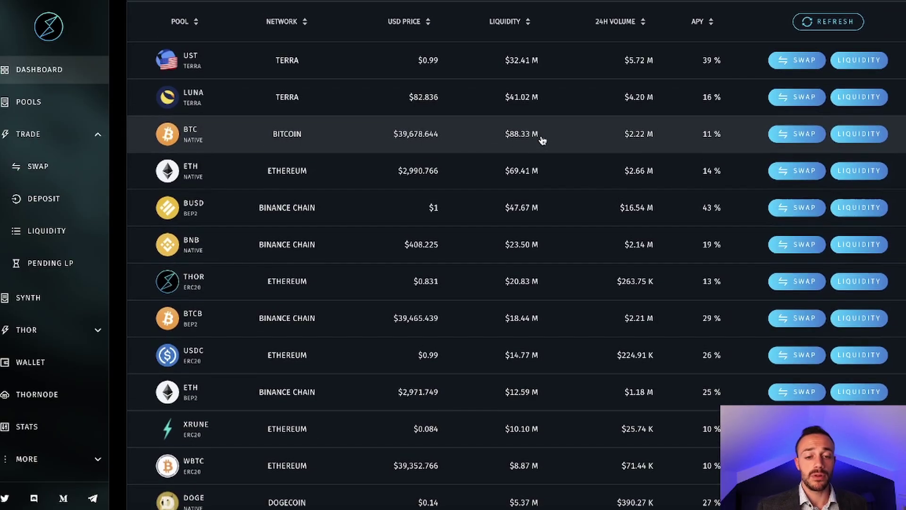
{"action": "scroll", "coordinate": [434, 137], "scroll_direction": "up", "scroll_amount": 2}
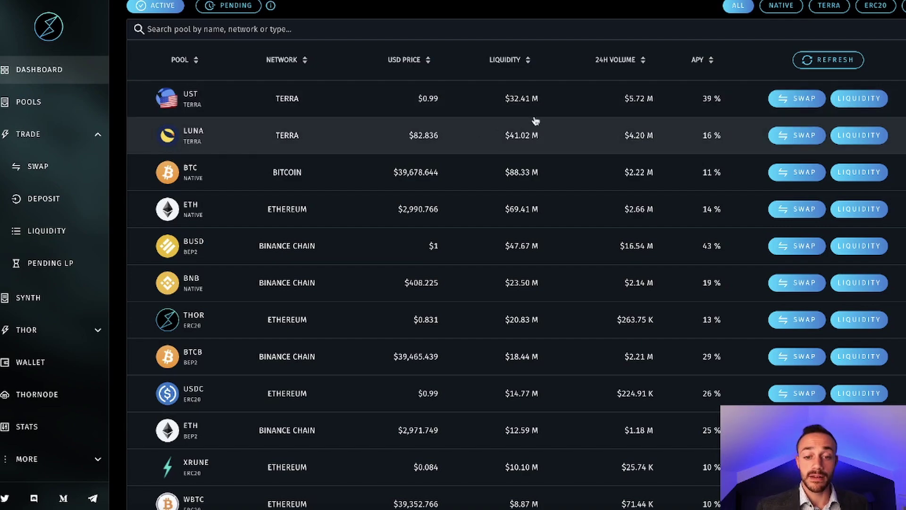
{"action": "scroll", "coordinate": [504, 132], "scroll_direction": "up", "scroll_amount": 1}
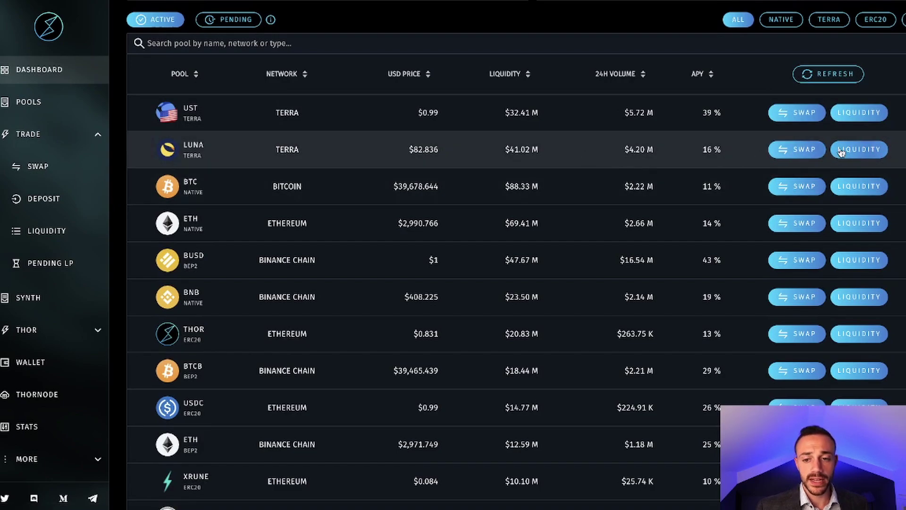
Step: Open the LUNA pool's deposit form and switch to the LUNA-only tab
{"action": "left_click", "coordinate": [853, 150]}
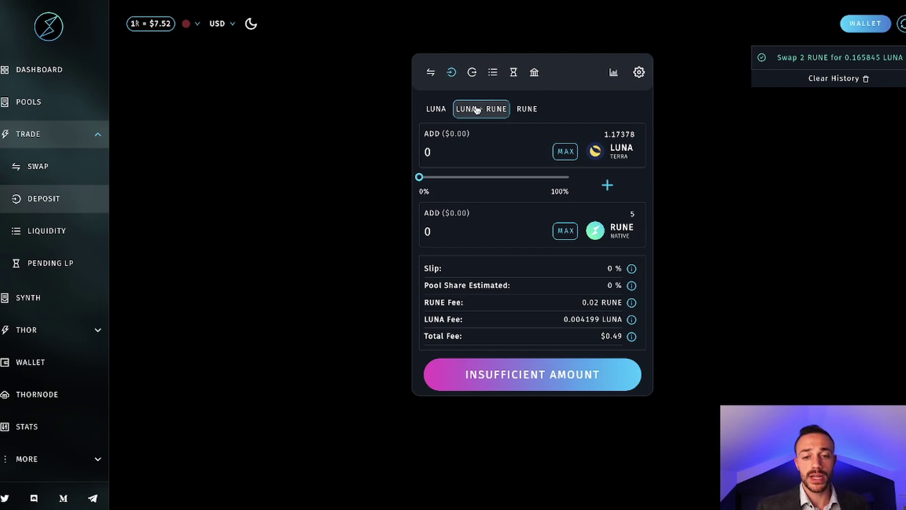
{"action": "left_click", "coordinate": [436, 109]}
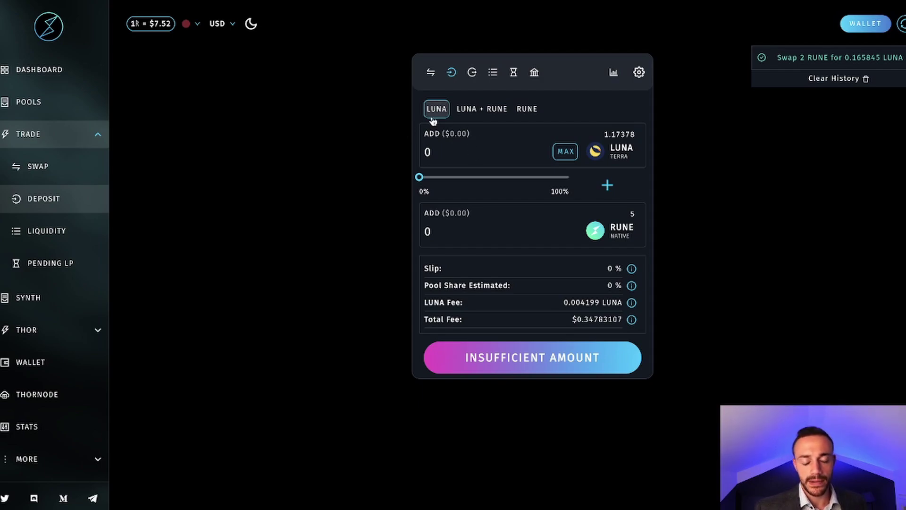
Step: Deposit 1 LUNA single-sided, confirm, and sign the transaction in XDEFI
{"action": "left_click", "coordinate": [470, 156]}
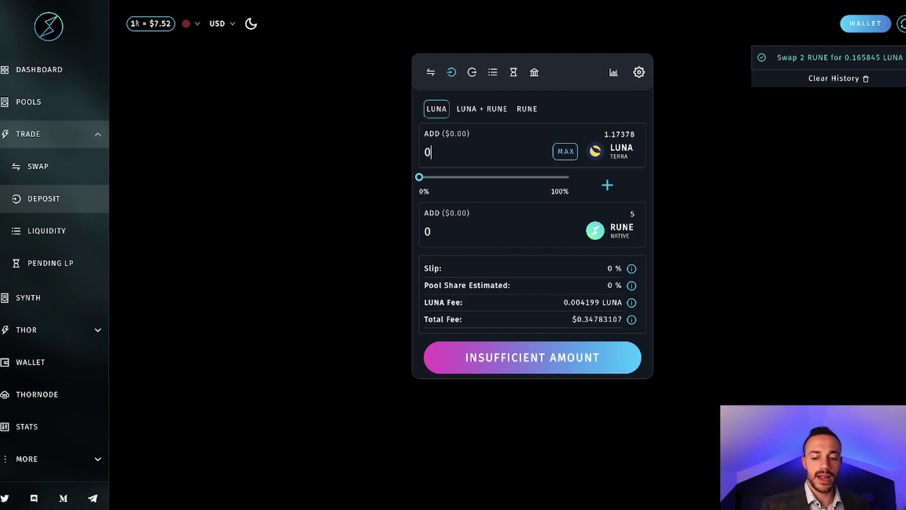
{"action": "type", "text": "1"}
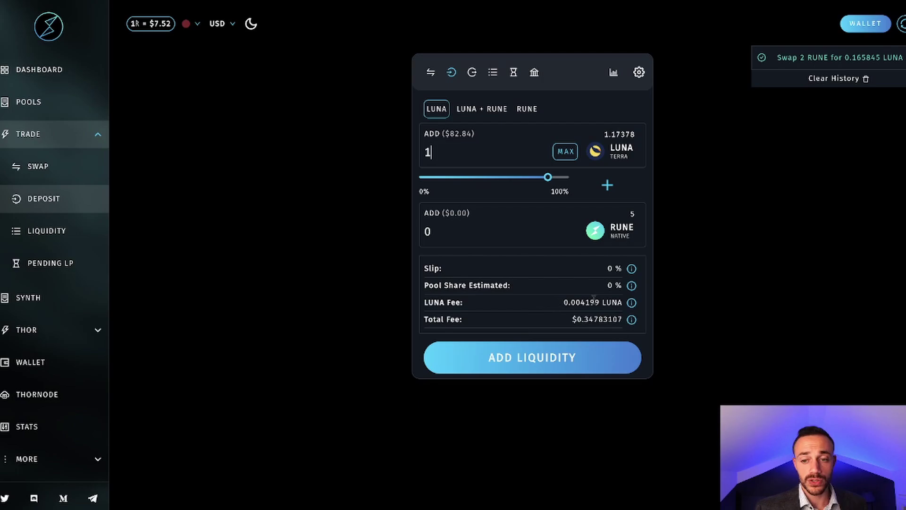
{"action": "left_click", "coordinate": [523, 353]}
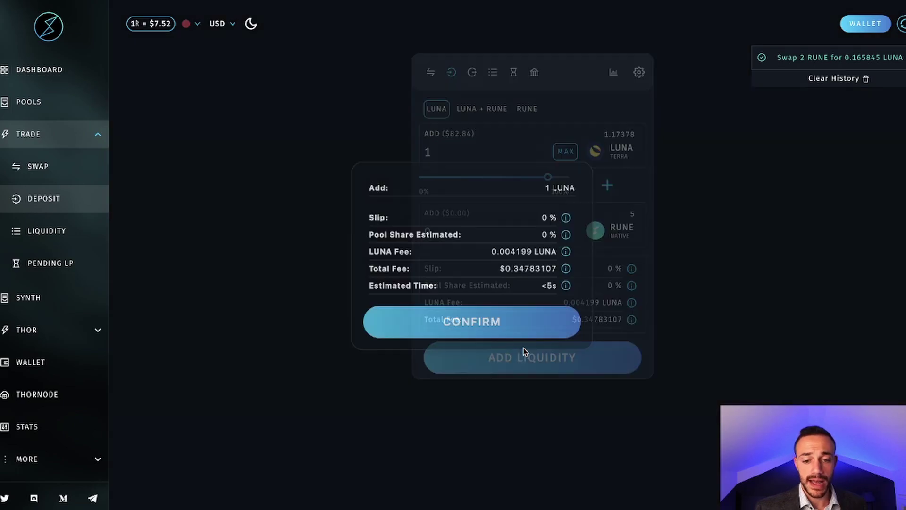
{"action": "left_click", "coordinate": [480, 330]}
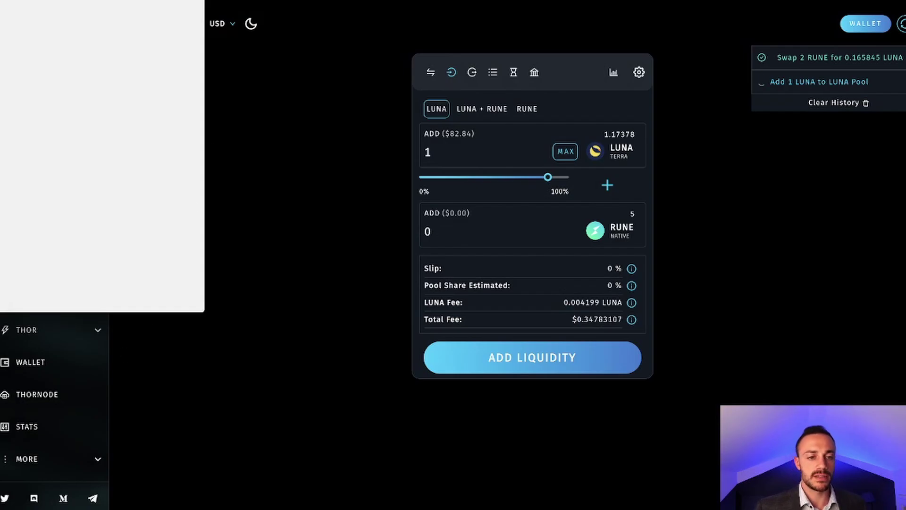
{"action": "left_click_drag", "start_coordinate": [101, 5], "coordinate": [465, 36]}
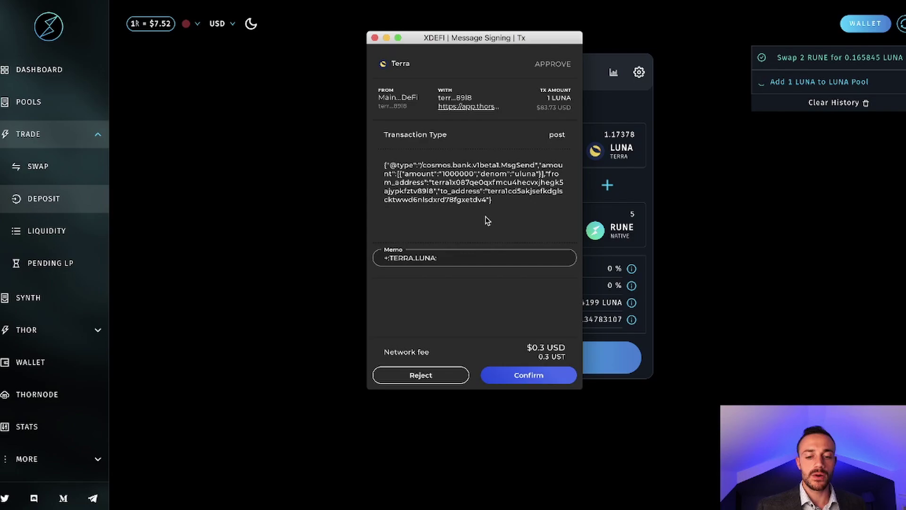
{"action": "left_click", "coordinate": [539, 375]}
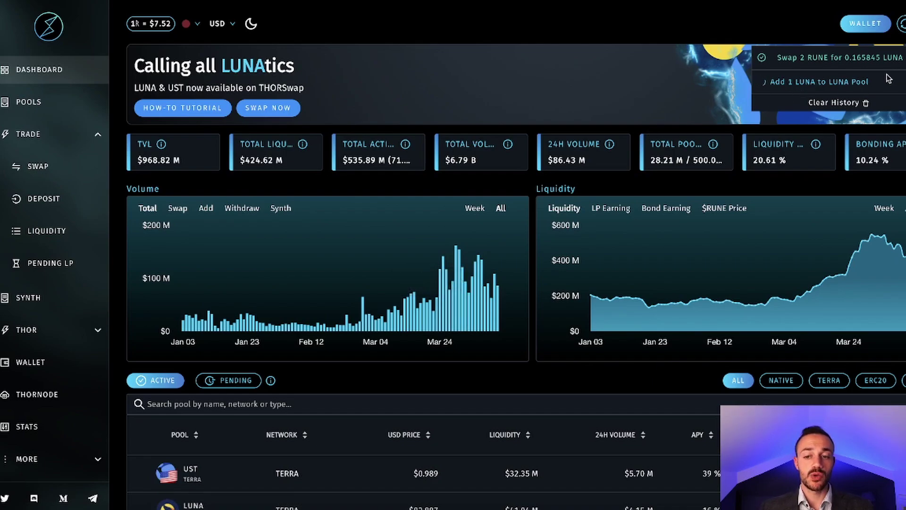
Step: Scroll the Dashboard past the Volume and Liquidity charts down to the pools table
{"action": "scroll", "coordinate": [617, 117], "scroll_direction": "down", "scroll_amount": 2}
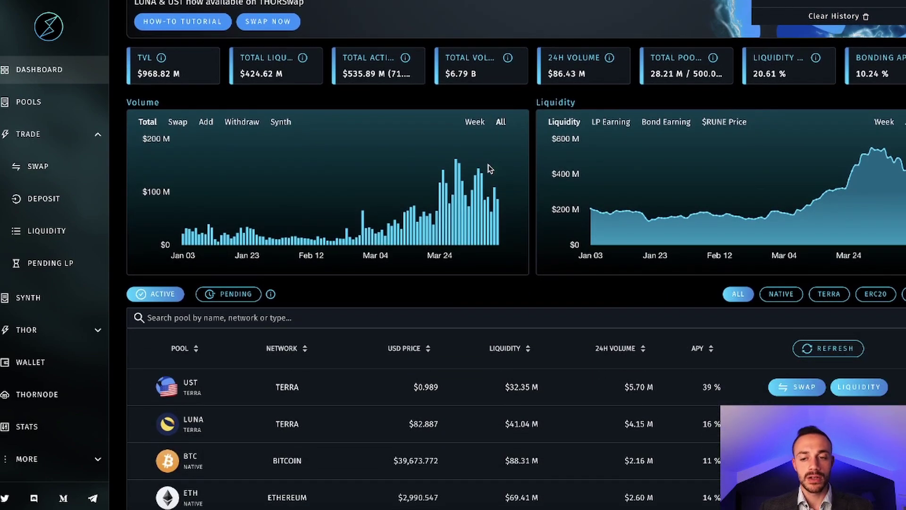
{"action": "scroll", "coordinate": [607, 164], "scroll_direction": "up", "scroll_amount": 2}
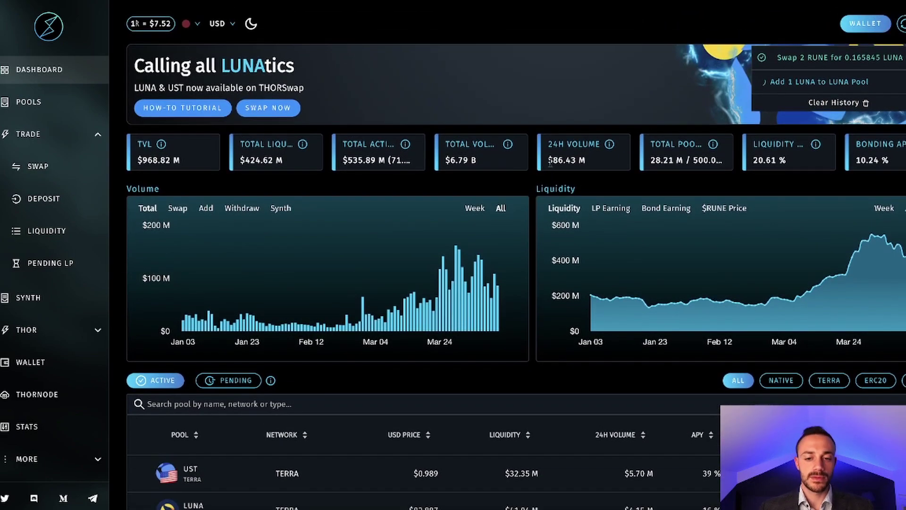
{"action": "scroll", "coordinate": [571, 198], "scroll_direction": "down", "scroll_amount": 5}
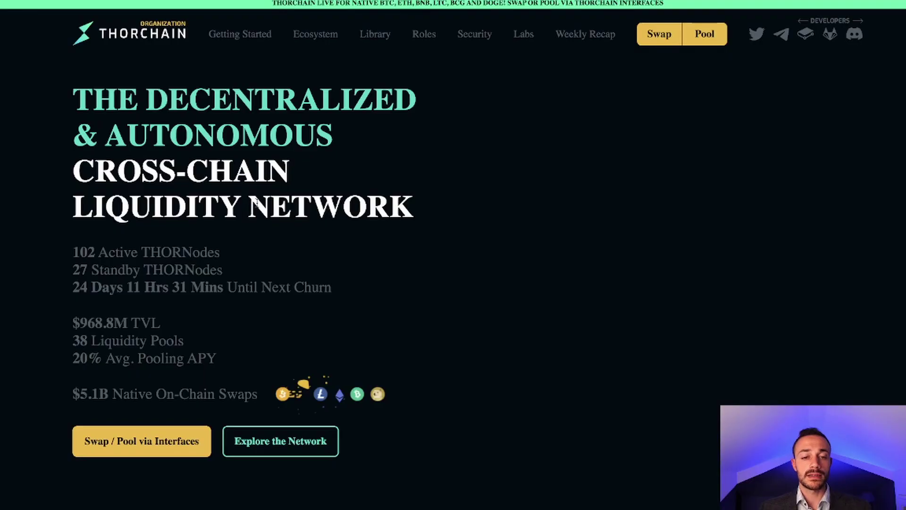
Step: Scroll to the RUNE Token section and highlight the paragraph about locking circulating RUNE
{"action": "scroll", "coordinate": [340, 181], "scroll_direction": "down", "scroll_amount": 4}
{"action": "scroll", "coordinate": [344, 179], "scroll_direction": "down", "scroll_amount": 20}
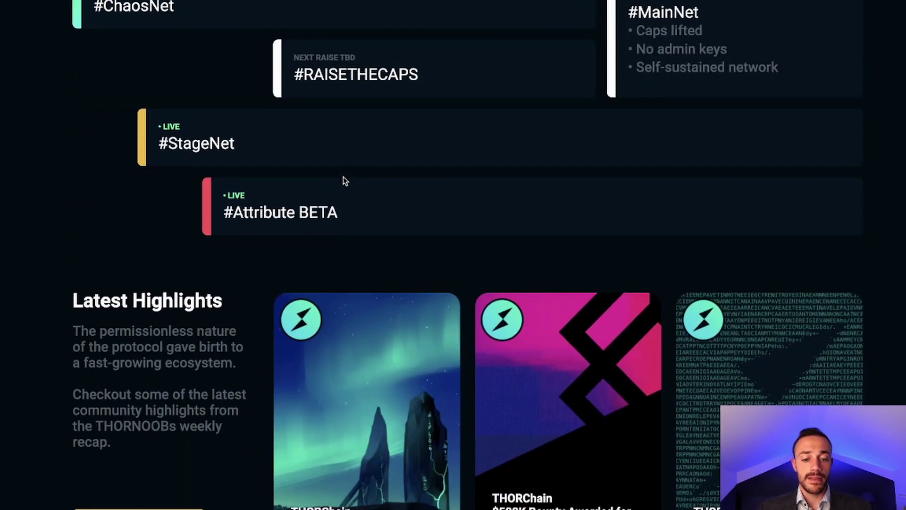
{"action": "scroll", "coordinate": [344, 181], "scroll_direction": "down", "scroll_amount": 14}
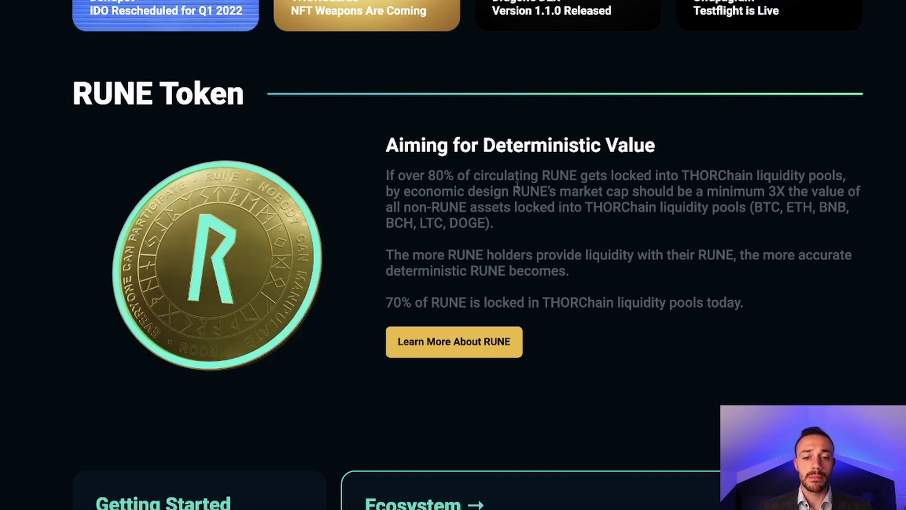
{"action": "left_click_drag", "start_coordinate": [495, 179], "coordinate": [812, 191]}
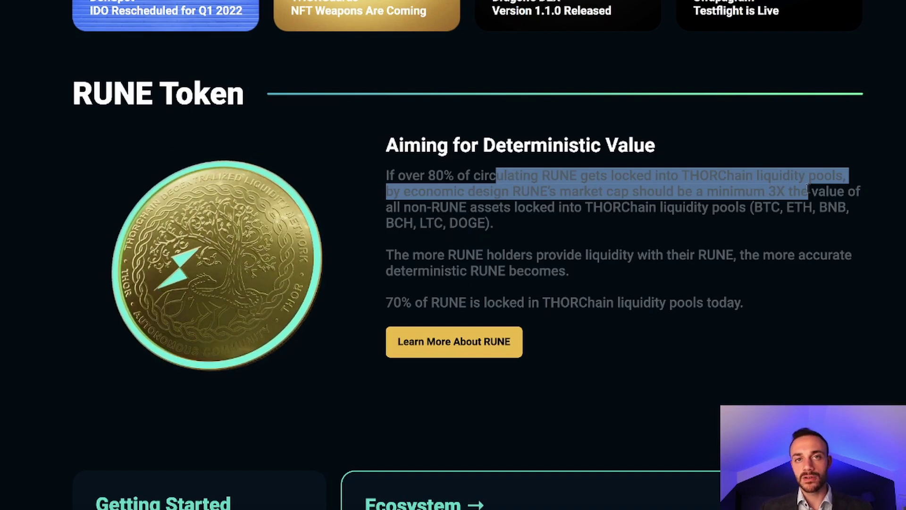
{"action": "left_click_drag", "start_coordinate": [808, 190], "coordinate": [578, 223]}
{"action": "left_click", "coordinate": [459, 242]}
Step: Highlight the following paragraphs about RUNE holders providing liquidity, clearing each selection afterwards
{"action": "scroll", "coordinate": [459, 227], "scroll_direction": "down", "scroll_amount": 1}
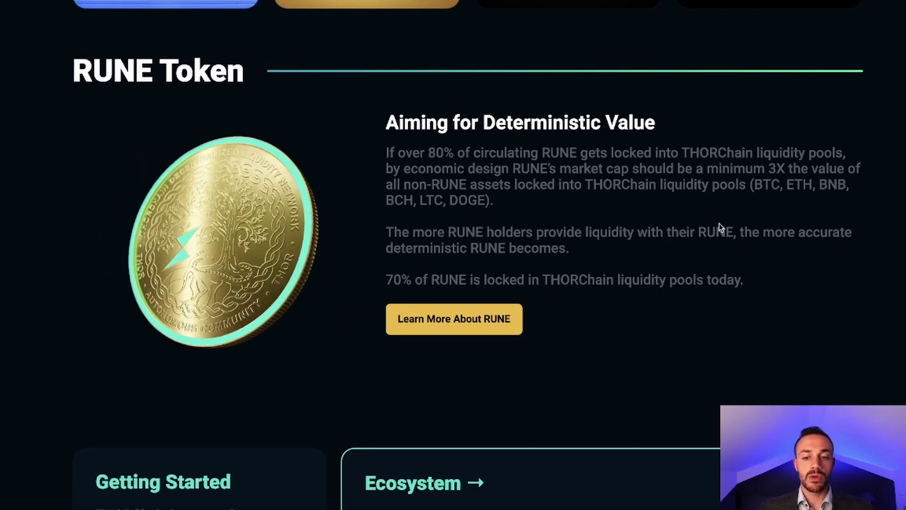
{"action": "left_click_drag", "start_coordinate": [700, 227], "coordinate": [538, 244]}
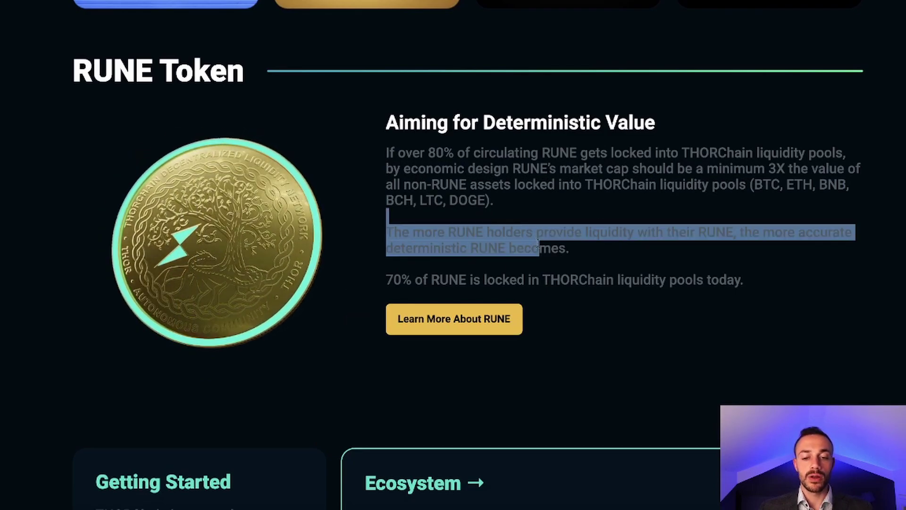
{"action": "left_click", "coordinate": [571, 235]}
{"action": "scroll", "coordinate": [519, 245], "scroll_direction": "down", "scroll_amount": 1}
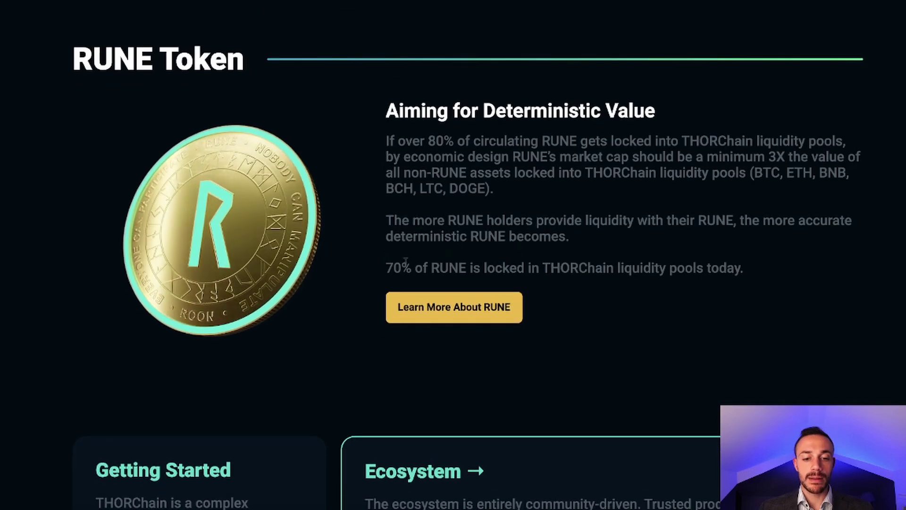
{"action": "left_click_drag", "start_coordinate": [393, 268], "coordinate": [680, 256]}
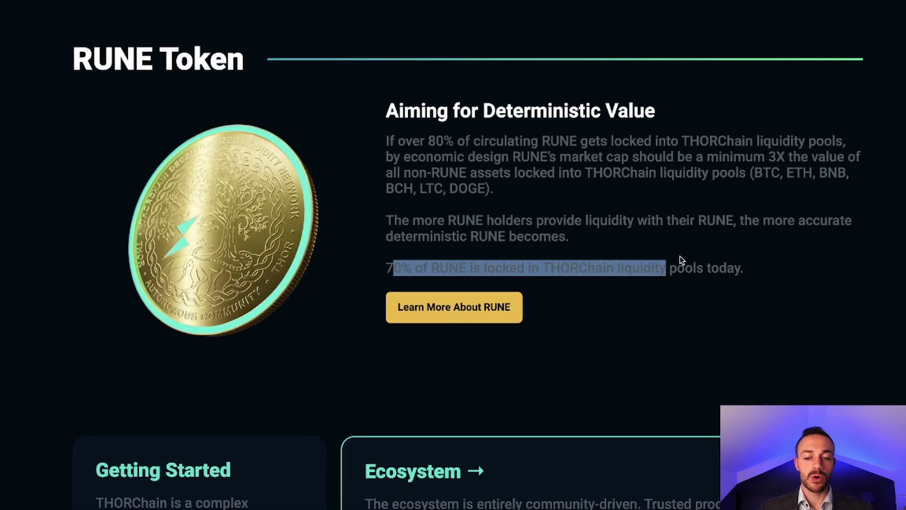
{"action": "left_click", "coordinate": [634, 240]}
Step: Scroll back up to the top of the THORChain homepage
{"action": "scroll", "coordinate": [634, 240], "scroll_direction": "down", "scroll_amount": 3}
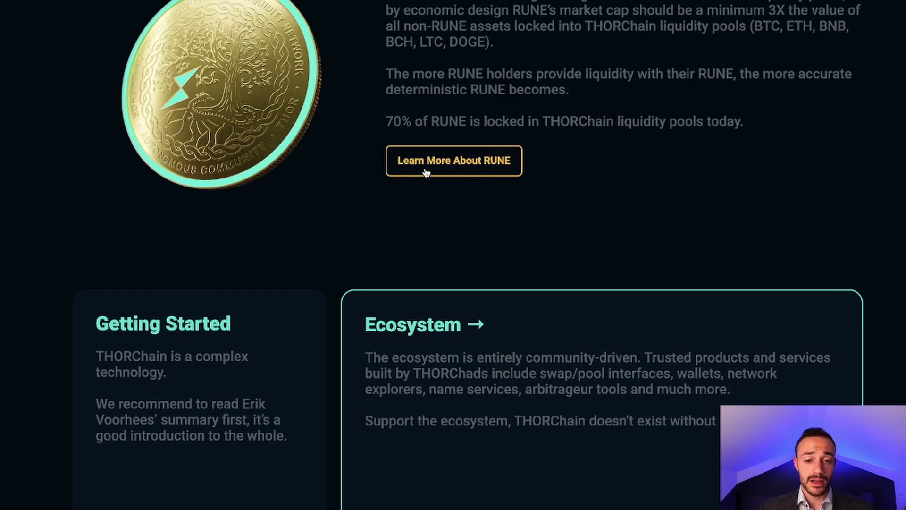
{"action": "scroll", "coordinate": [491, 121], "scroll_direction": "up", "scroll_amount": 3}
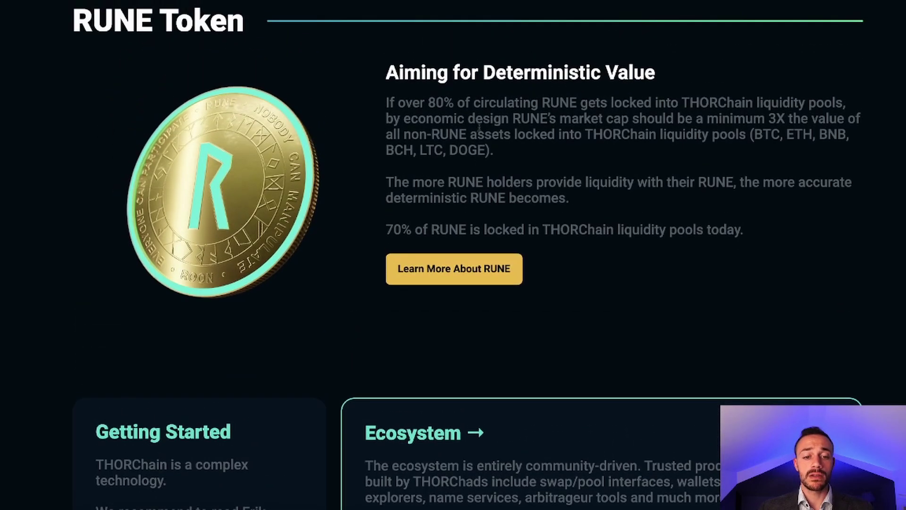
{"action": "scroll", "coordinate": [457, 131], "scroll_direction": "up", "scroll_amount": 4}
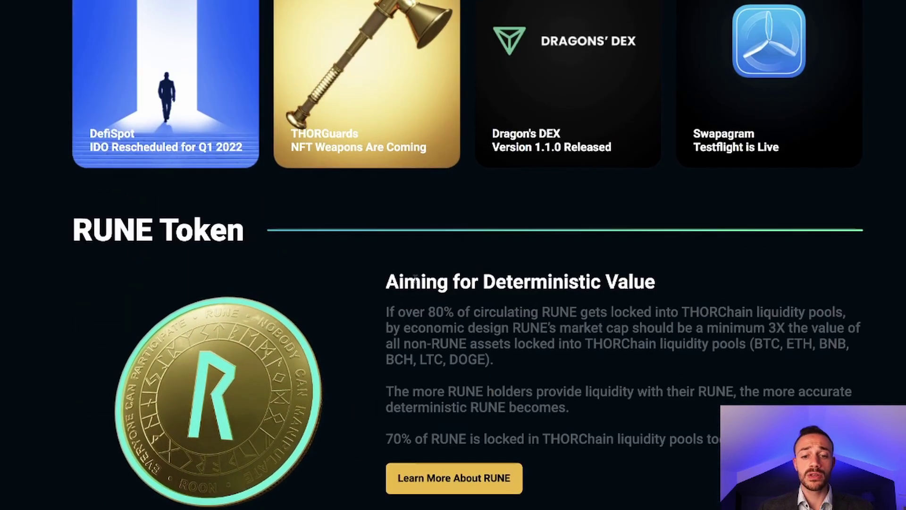
{"action": "scroll", "coordinate": [410, 281], "scroll_direction": "up", "scroll_amount": 10}
{"action": "scroll", "coordinate": [410, 282], "scroll_direction": "up", "scroll_amount": 15}
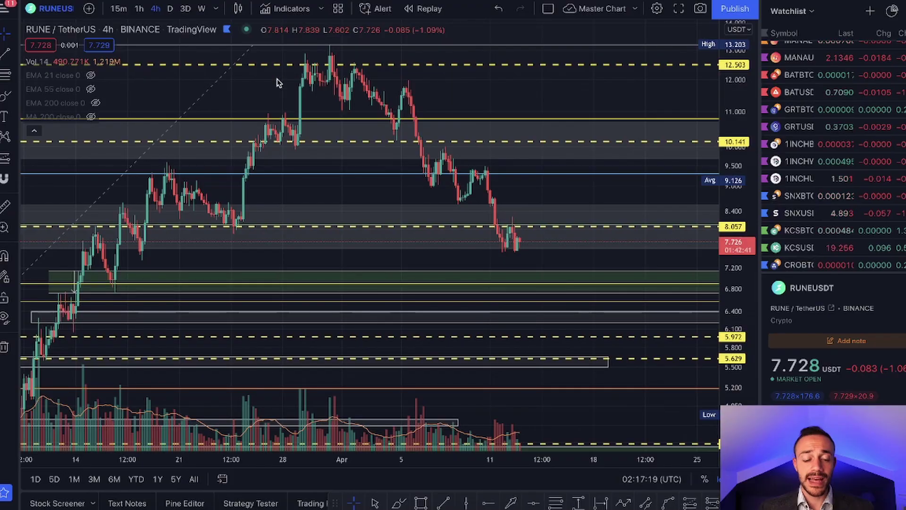
Step: Change the RUNE/TetherUS chart interval from 4h to 1D with the D shortcut
{"action": "scroll", "coordinate": [311, 137], "scroll_direction": "down", "scroll_amount": 2}
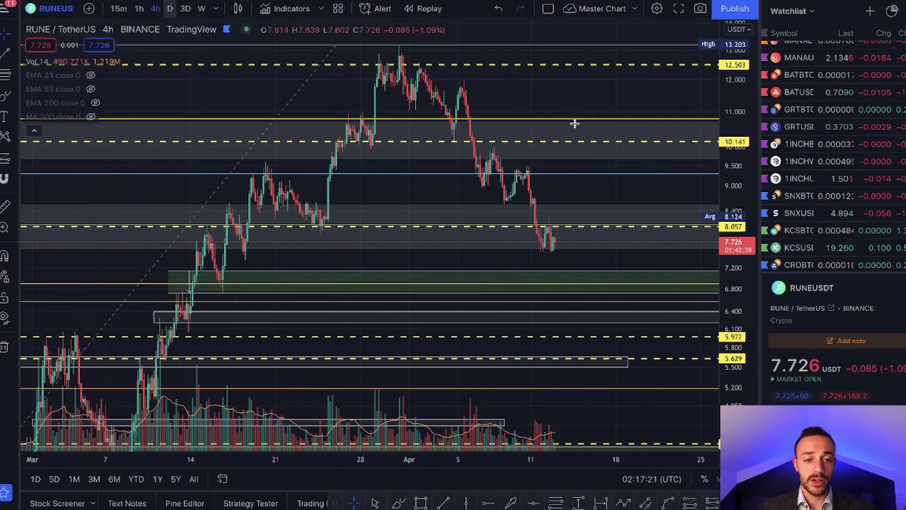
{"action": "key", "text": "d"}
{"action": "key", "text": "Return"}
Step: Review earlier 2021 price history, then reset the chart to the most recent candles
{"action": "scroll", "coordinate": [297, 350], "scroll_direction": "down", "scroll_amount": 2}
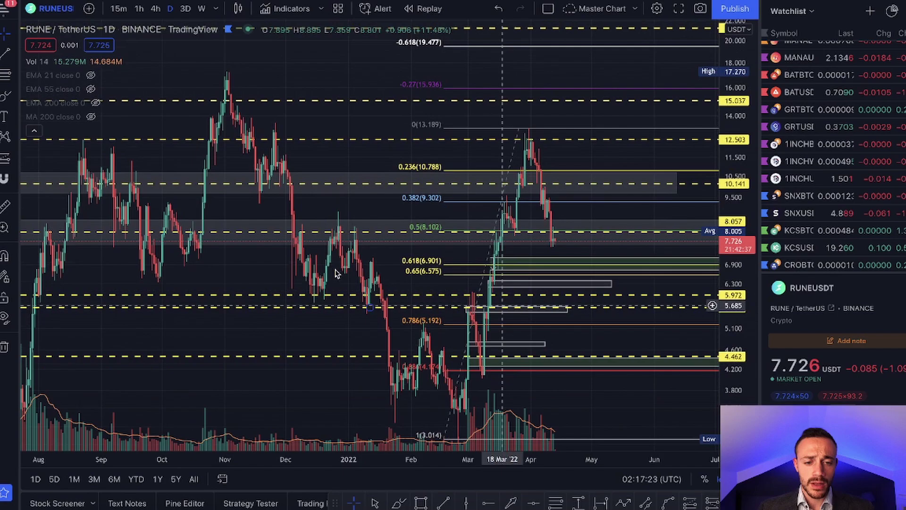
{"action": "left_click_drag", "start_coordinate": [297, 351], "coordinate": [387, 259]}
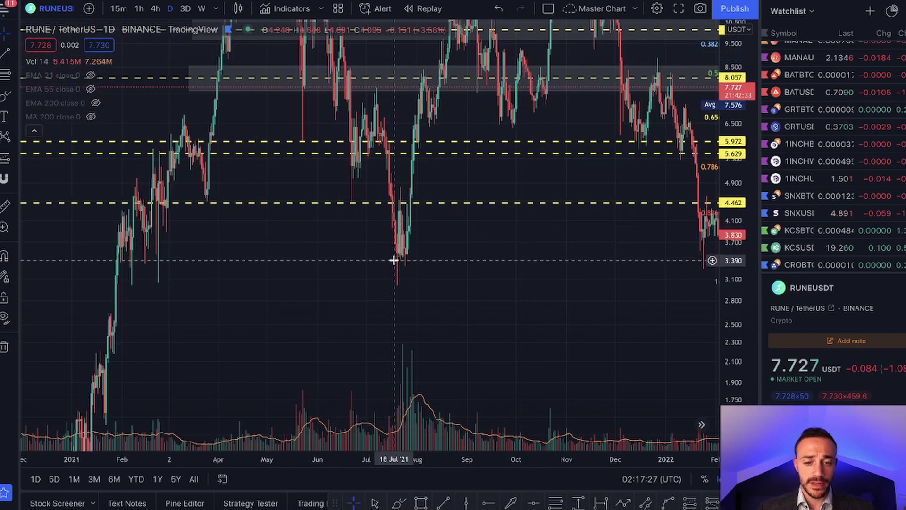
{"action": "key", "text": "alt+r"}
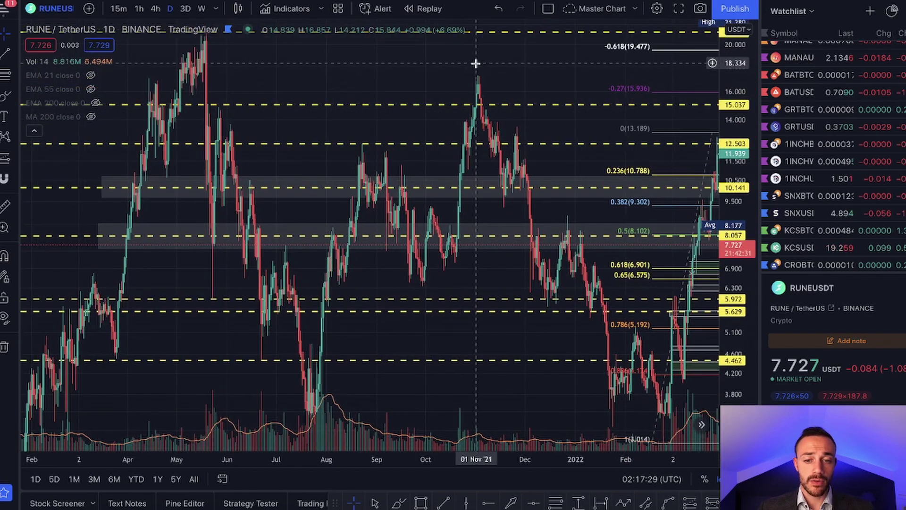
{"action": "left_click_drag", "start_coordinate": [480, 87], "coordinate": [459, 209]}
{"action": "scroll", "coordinate": [504, 253], "scroll_direction": "up", "scroll_amount": 2}
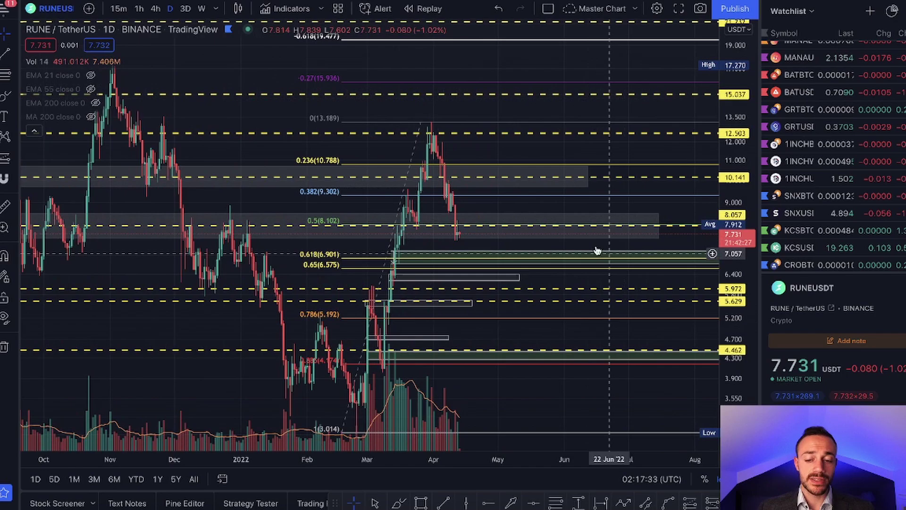
{"action": "scroll", "coordinate": [567, 246], "scroll_direction": "up", "scroll_amount": 3}
Step: Rescale the price axis around recent candles and inspect the zone box near 6.3
{"action": "left_click_drag", "start_coordinate": [724, 301], "coordinate": [665, 202]}
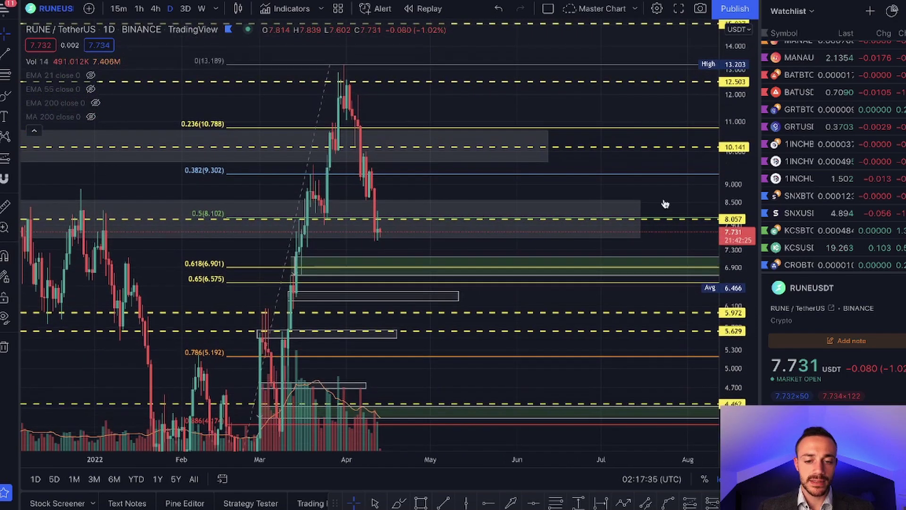
{"action": "scroll", "coordinate": [453, 162], "scroll_direction": "up", "scroll_amount": 4}
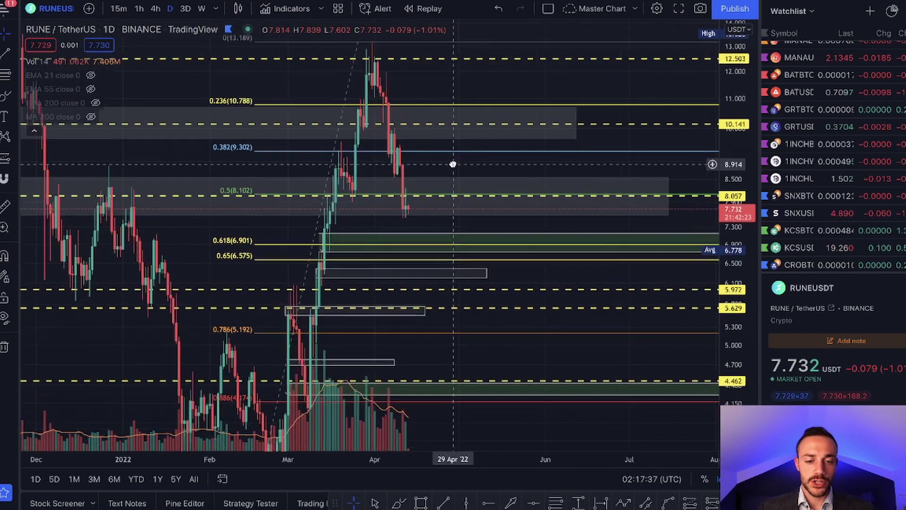
{"action": "left_click_drag", "start_coordinate": [727, 109], "coordinate": [729, 156]}
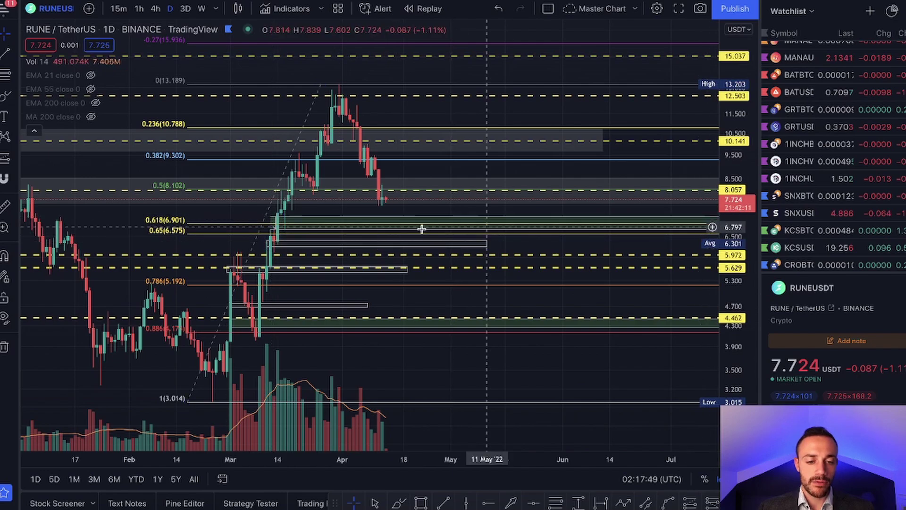
{"action": "scroll", "coordinate": [717, 298], "scroll_direction": "up", "scroll_amount": 2}
{"action": "left_click_drag", "start_coordinate": [737, 344], "coordinate": [405, 194]}
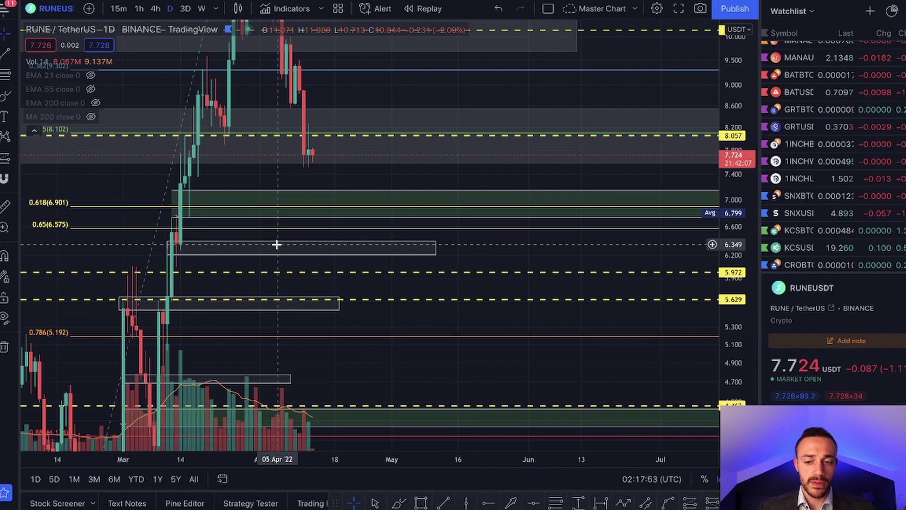
{"action": "left_click", "coordinate": [307, 255]}
{"action": "scroll", "coordinate": [308, 256], "scroll_direction": "left", "scroll_amount": 3}
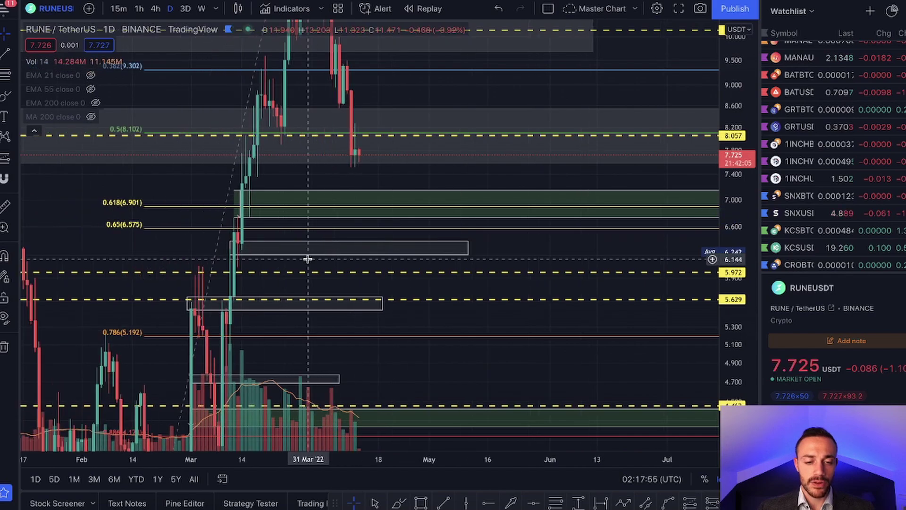
{"action": "left_click", "coordinate": [347, 150]}
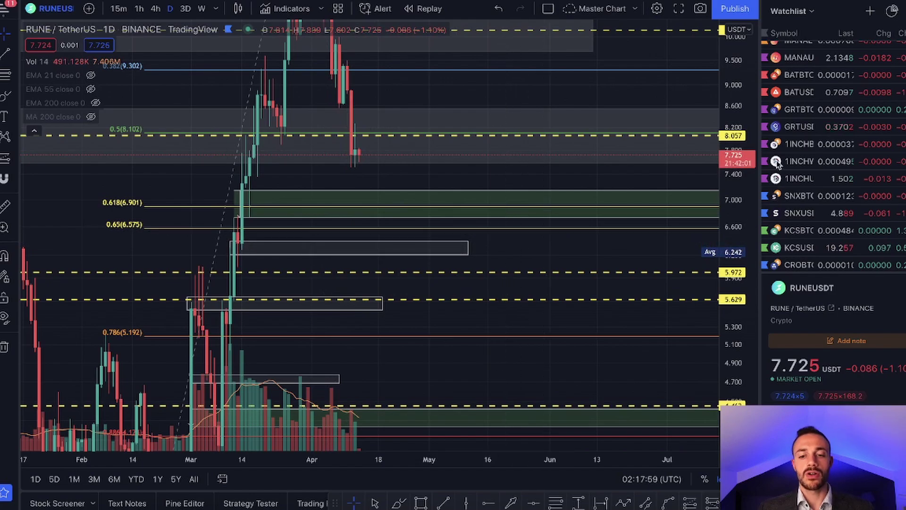
Step: Adjust the price scale and recenter the recent candles, leaving space ahead of them
{"action": "left_click_drag", "start_coordinate": [743, 124], "coordinate": [450, 283]}
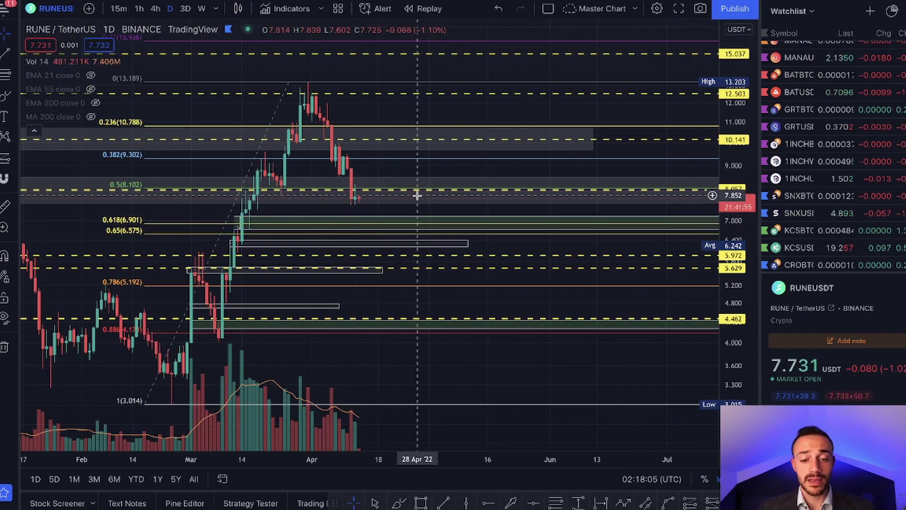
{"action": "left_click_drag", "start_coordinate": [737, 294], "coordinate": [735, 255]}
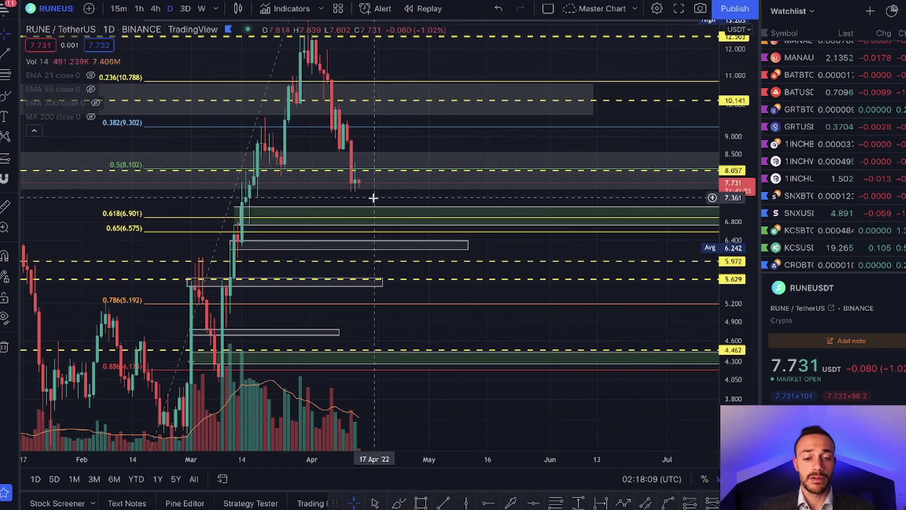
{"action": "left_click_drag", "start_coordinate": [389, 188], "coordinate": [461, 162]}
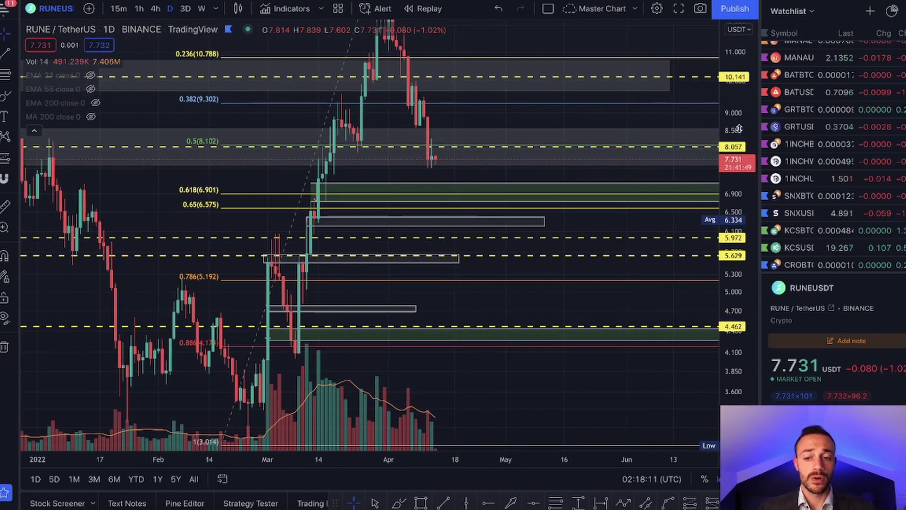
{"action": "scroll", "coordinate": [739, 129], "scroll_direction": "down", "scroll_amount": 2}
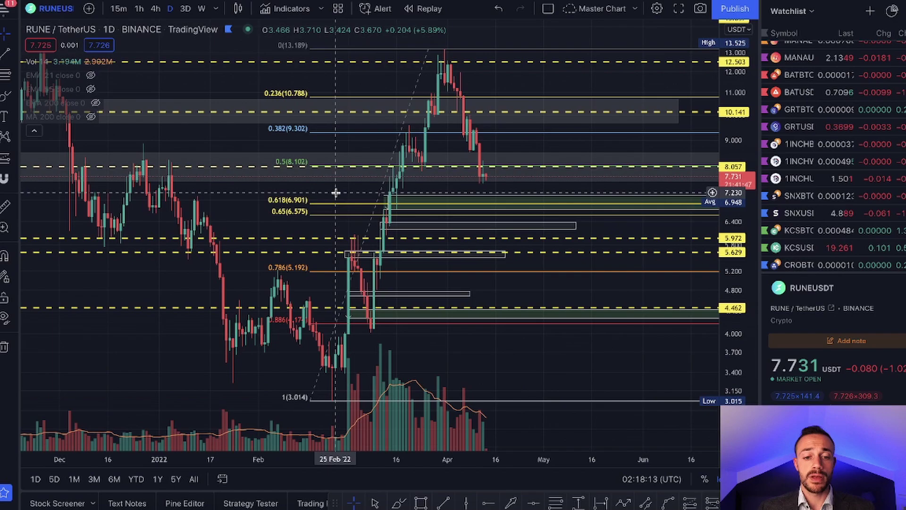
{"action": "left_click_drag", "start_coordinate": [539, 281], "coordinate": [505, 279]}
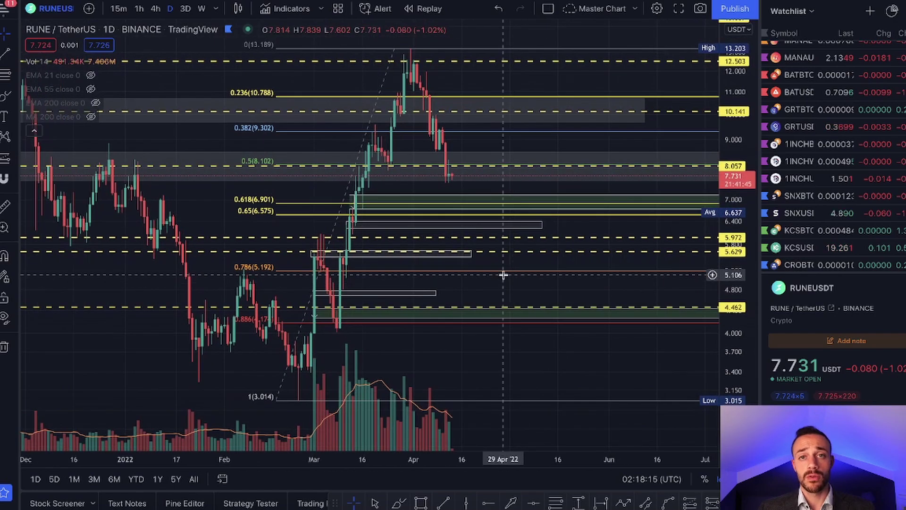